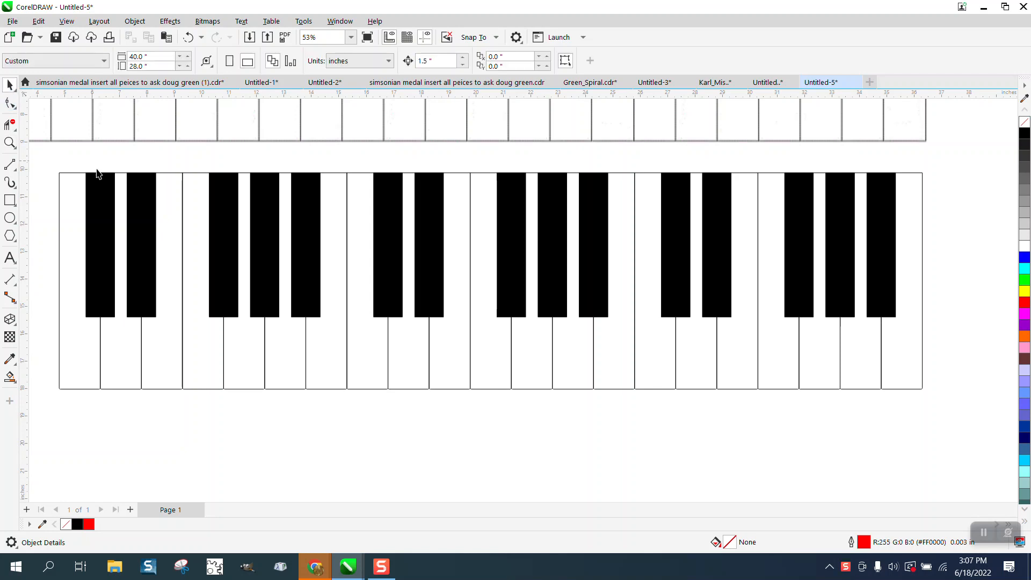
{"action": "left_click_drag", "start_coordinate": [310, 307], "coordinate": [356, 395]}
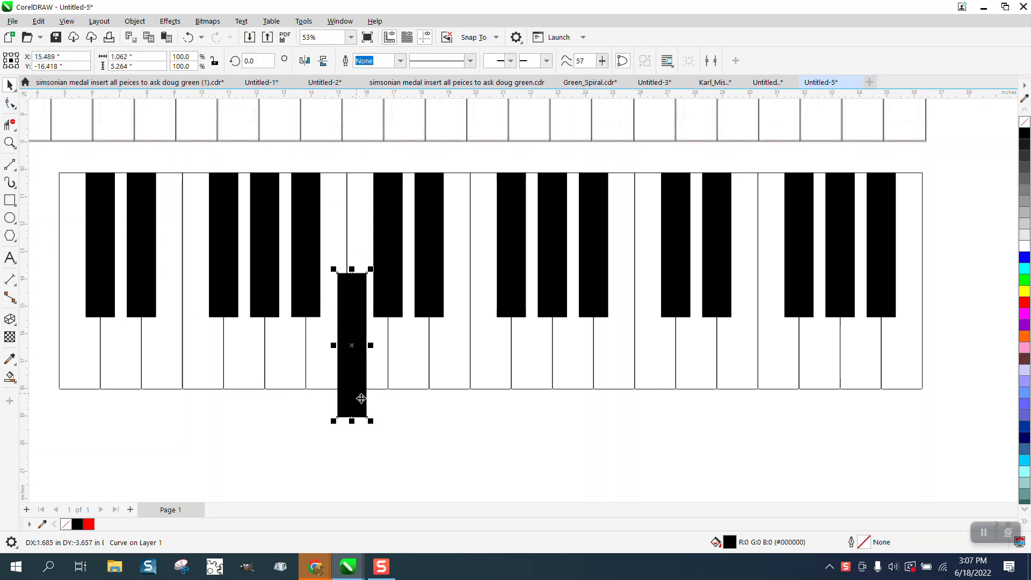
{"action": "key", "text": "ctrl+z"}
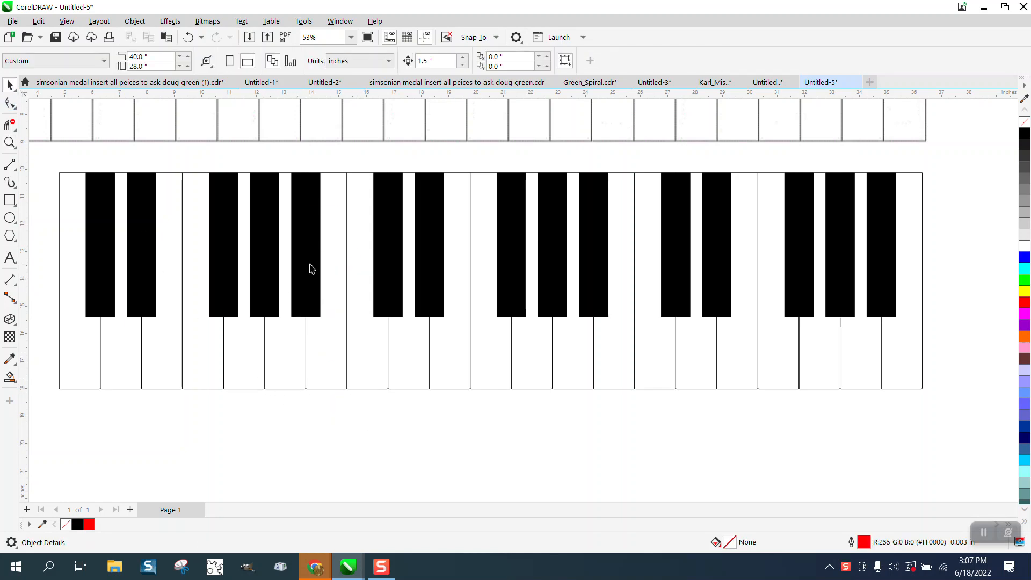
{"action": "left_click_drag", "start_coordinate": [311, 267], "coordinate": [368, 408]}
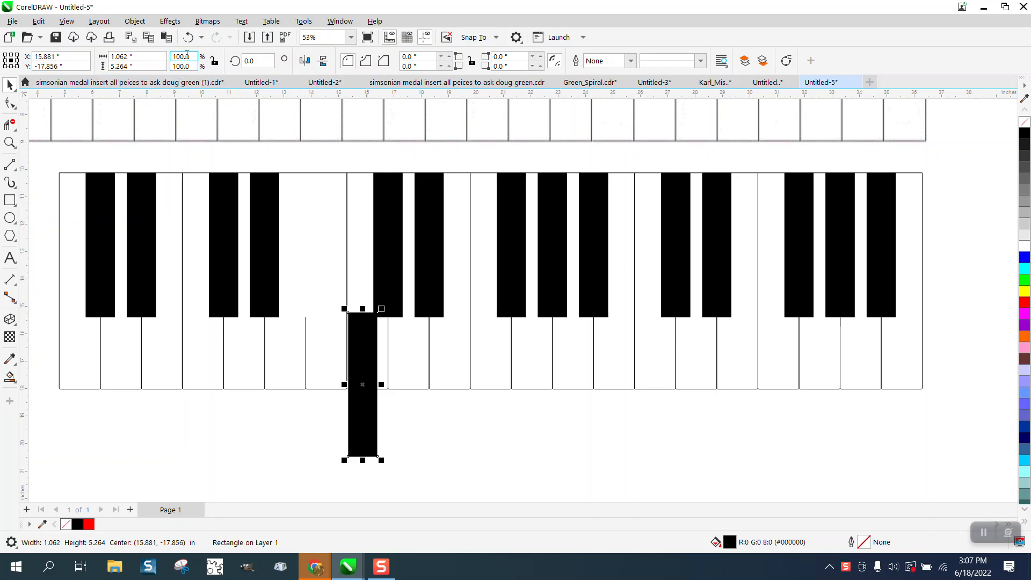
{"action": "left_click", "coordinate": [188, 38]}
Step: Draw a rectangle about 8.2 in tall below the lower keyboard and set its width to 1.5 in
{"action": "scroll", "coordinate": [310, 293], "scroll_direction": "down", "scroll_amount": 1}
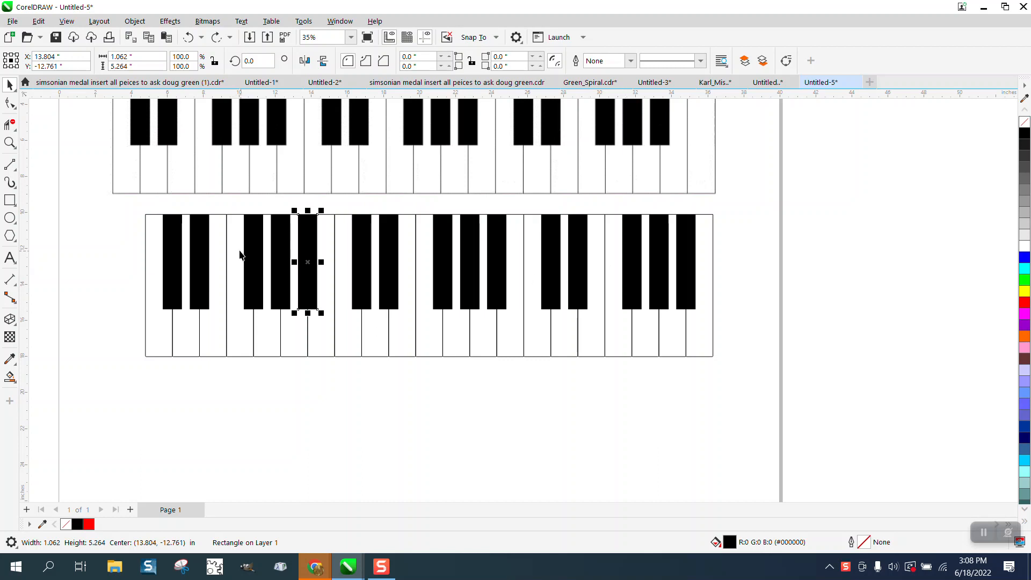
{"action": "left_click", "coordinate": [124, 222]}
{"action": "scroll", "coordinate": [124, 221], "scroll_direction": "down", "scroll_amount": 1}
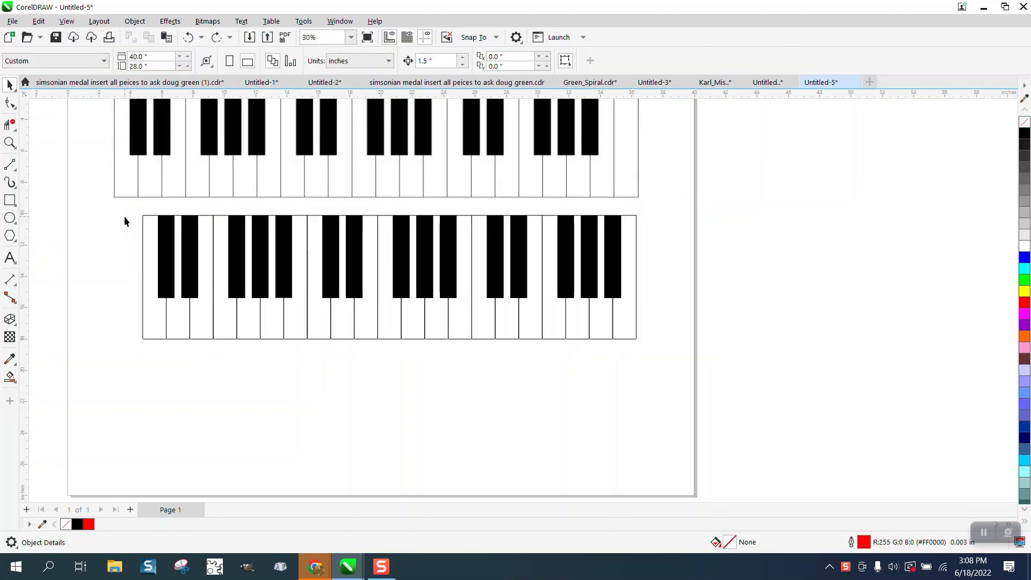
{"action": "scroll", "coordinate": [124, 221], "scroll_direction": "down", "scroll_amount": 1}
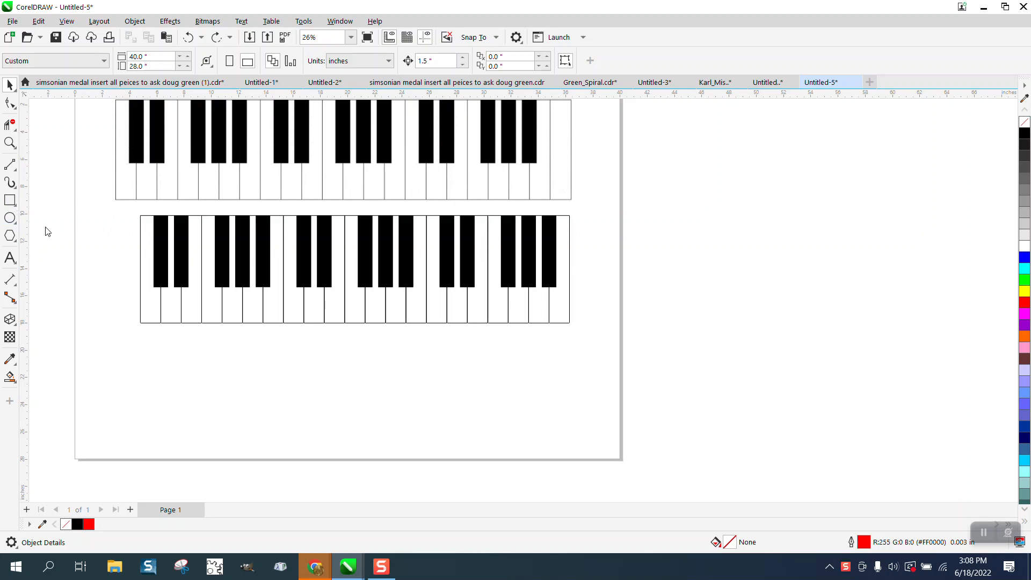
{"action": "key", "text": "F6"}
{"action": "left_click_drag", "start_coordinate": [145, 338], "coordinate": [165, 450]}
{"action": "double_click", "coordinate": [129, 56]}
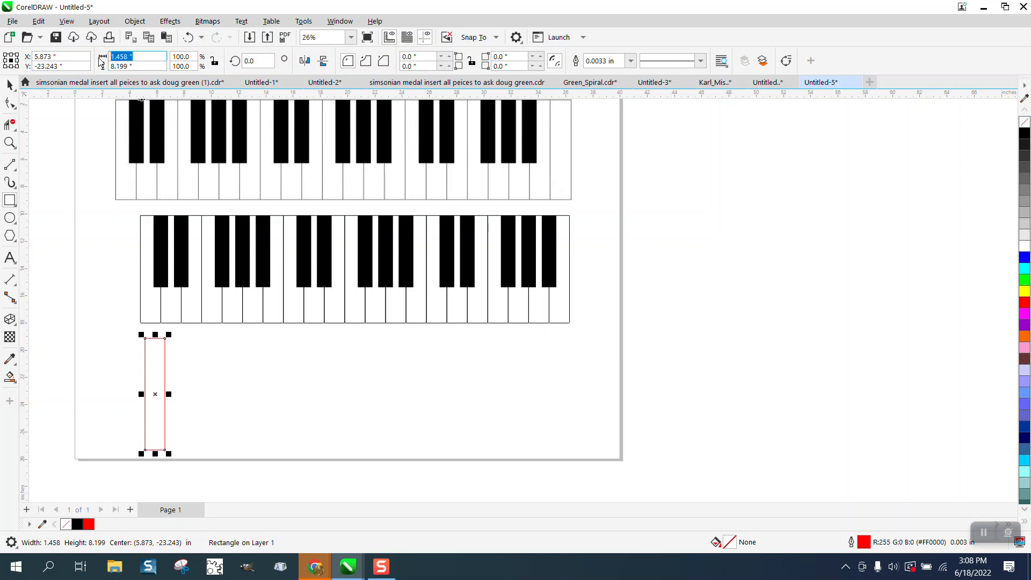
{"action": "type", "text": "1.5"}
{"action": "key", "text": "Return"}
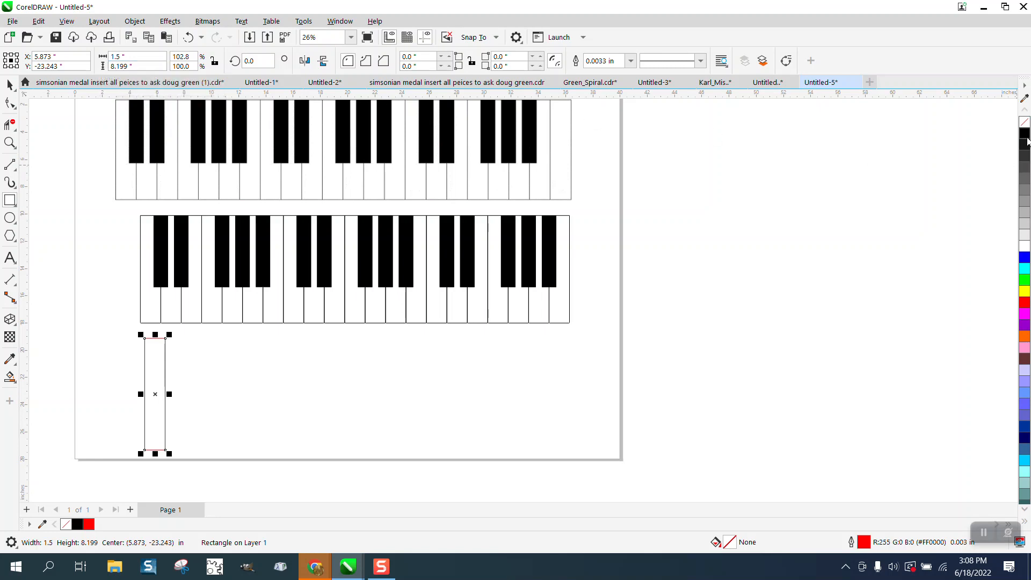
Step: Give the new rectangle a black outline and deselect it
{"action": "right_click", "coordinate": [1025, 131]}
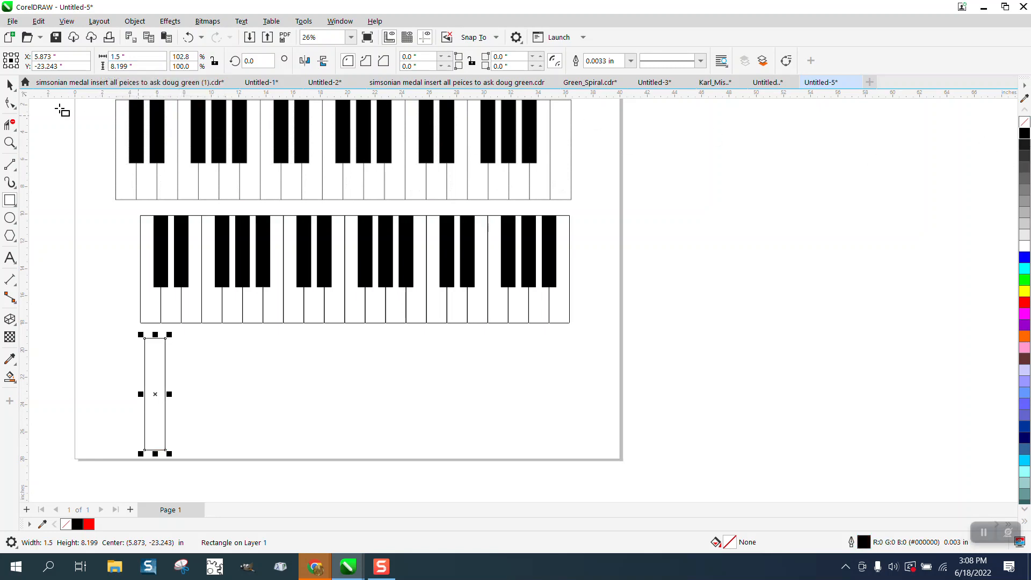
{"action": "left_click", "coordinate": [13, 85]}
{"action": "left_click", "coordinate": [662, 165]}
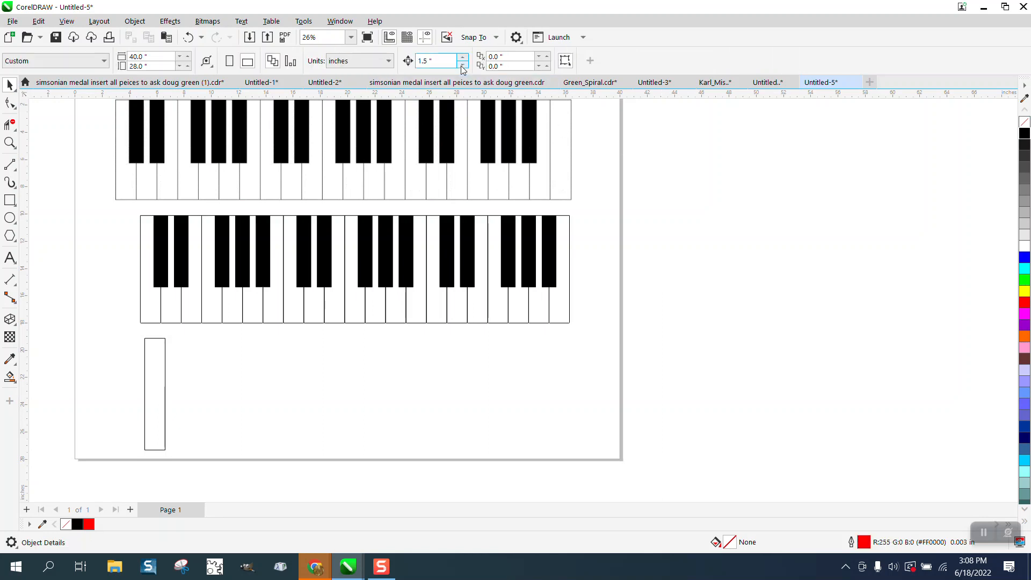
Step: Duplicate the rectangle 1.5 in to the right and repeat until the row holds 21 adjacent keys
{"action": "key", "text": "Return"}
{"action": "left_click", "coordinate": [145, 365]}
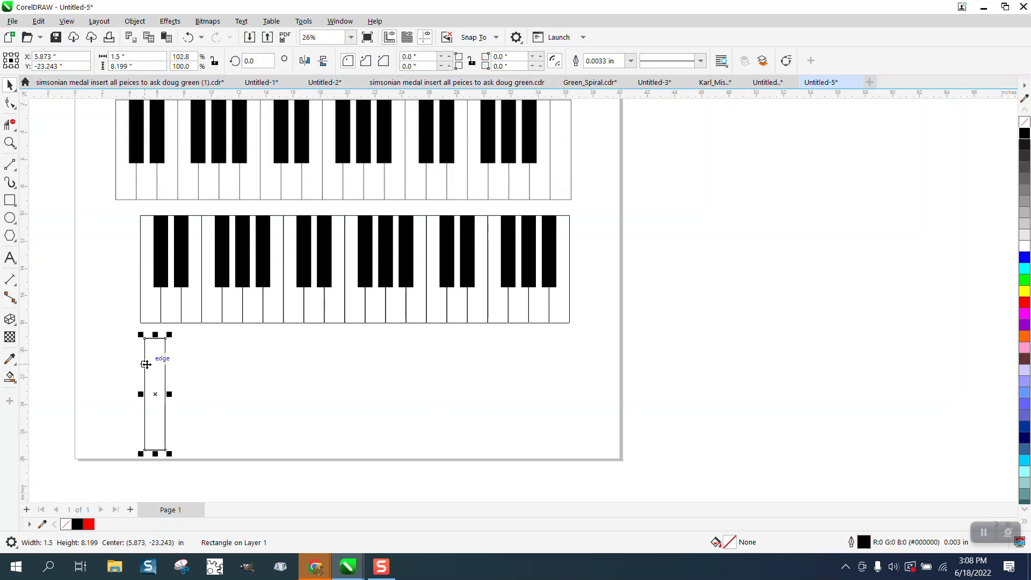
{"action": "key", "text": "KP_Add"}
{"action": "key", "text": "Right"}
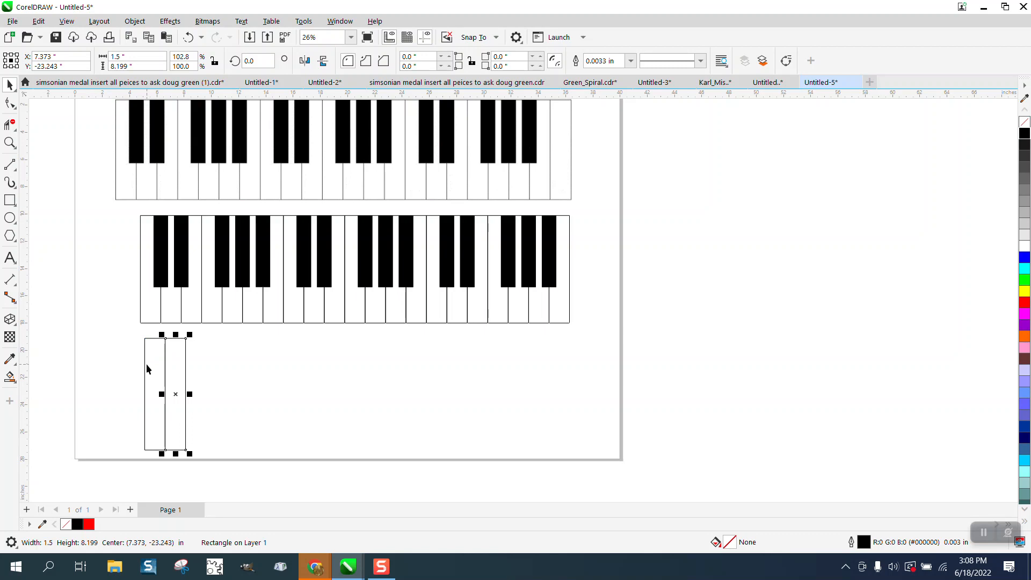
{"action": "key", "text": "ctrl+r"}
{"action": "key", "text": "ctrl+r"}
{"action": "key", "text": "ctrl+r"}
{"action": "key", "text": "ctrl+r"}
{"action": "key", "text": "ctrl+r"}
{"action": "key", "text": "ctrl+r"}
{"action": "key", "text": "ctrl+r"}
{"action": "key", "text": "ctrl+r"}
{"action": "key", "text": "ctrl+r"}
{"action": "key", "text": "ctrl+r"}
{"action": "key", "text": "ctrl+r"}
{"action": "key", "text": "ctrl+r"}
{"action": "key", "text": "ctrl+r"}
{"action": "key", "text": "ctrl+r"}
{"action": "key", "text": "ctrl+r"}
{"action": "key", "text": "ctrl+r"}
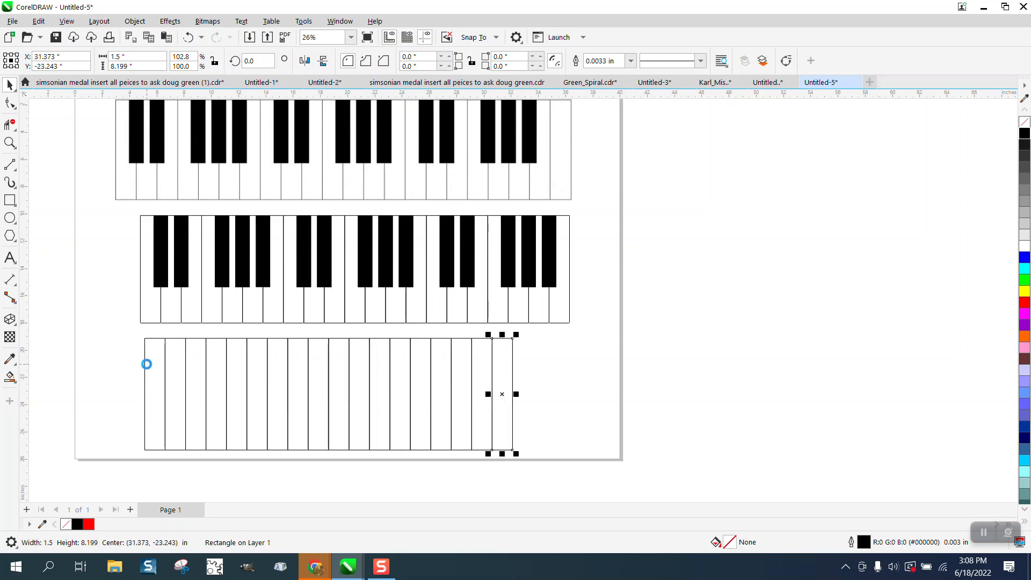
{"action": "key", "text": "ctrl+r"}
{"action": "key", "text": "ctrl+r"}
{"action": "double_click", "coordinate": [146, 363]}
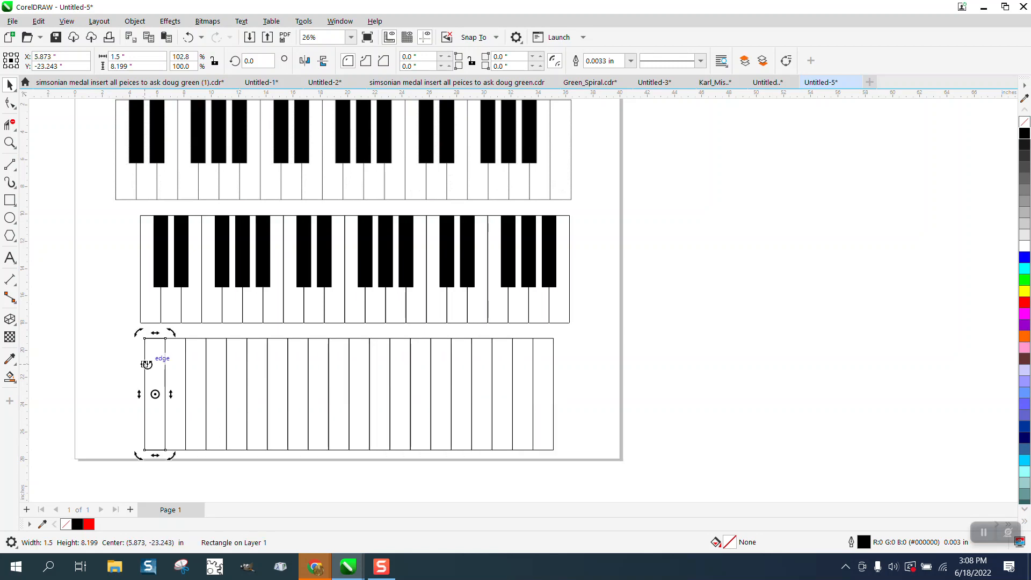
{"action": "left_click", "coordinate": [234, 370]}
{"action": "left_click", "coordinate": [539, 375]}
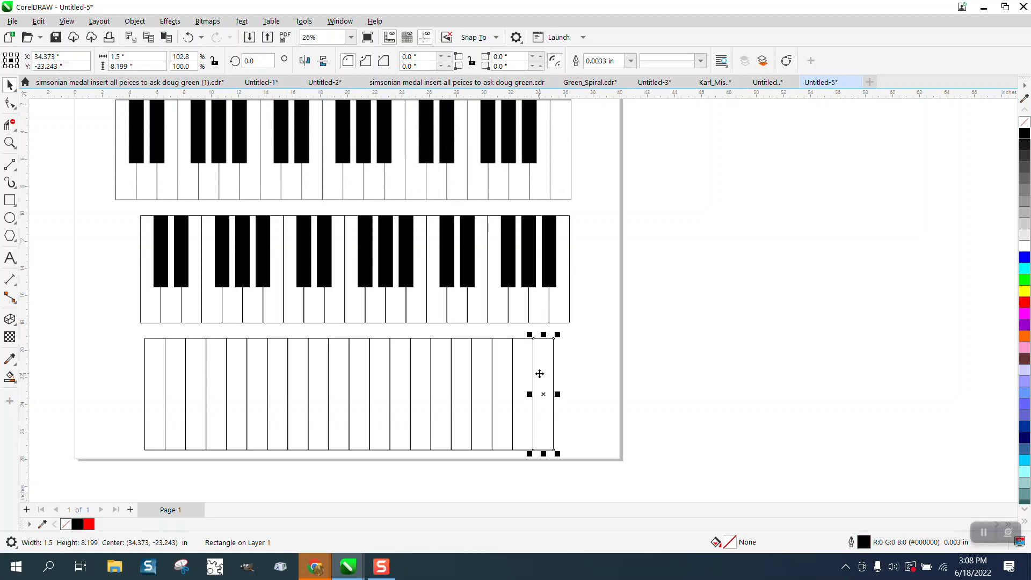
{"action": "key", "text": "ctrl+r"}
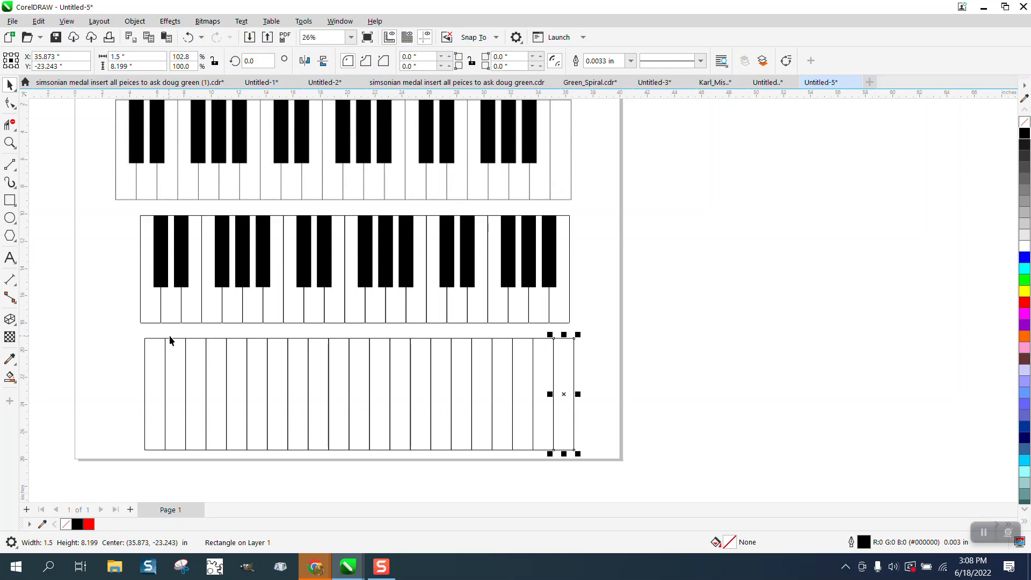
Step: Delete all the duplicated rectangles and select the remaining first one
{"action": "left_click_drag", "start_coordinate": [166, 331], "coordinate": [607, 472]}
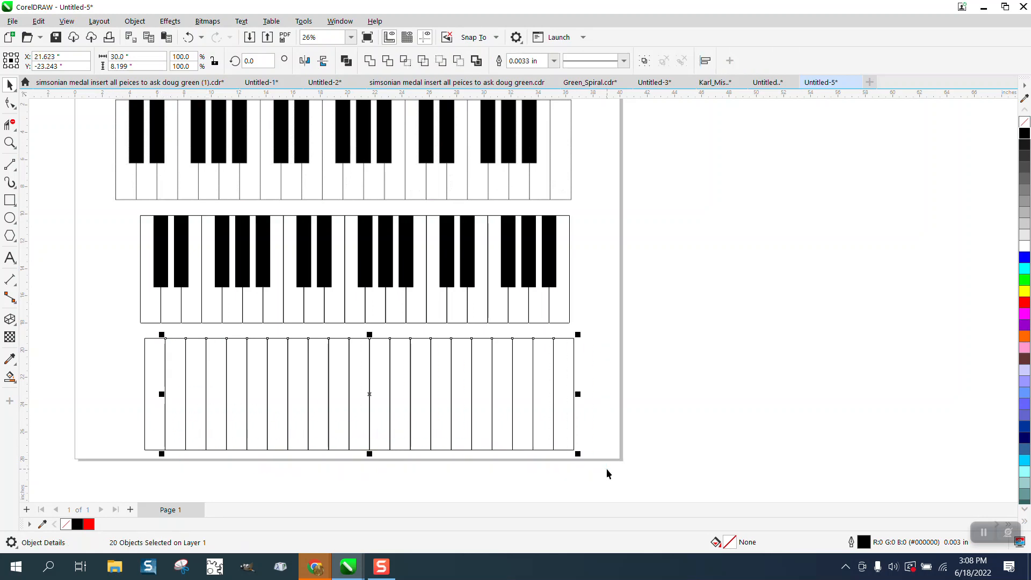
{"action": "key", "text": "Delete"}
{"action": "left_click", "coordinate": [160, 360]}
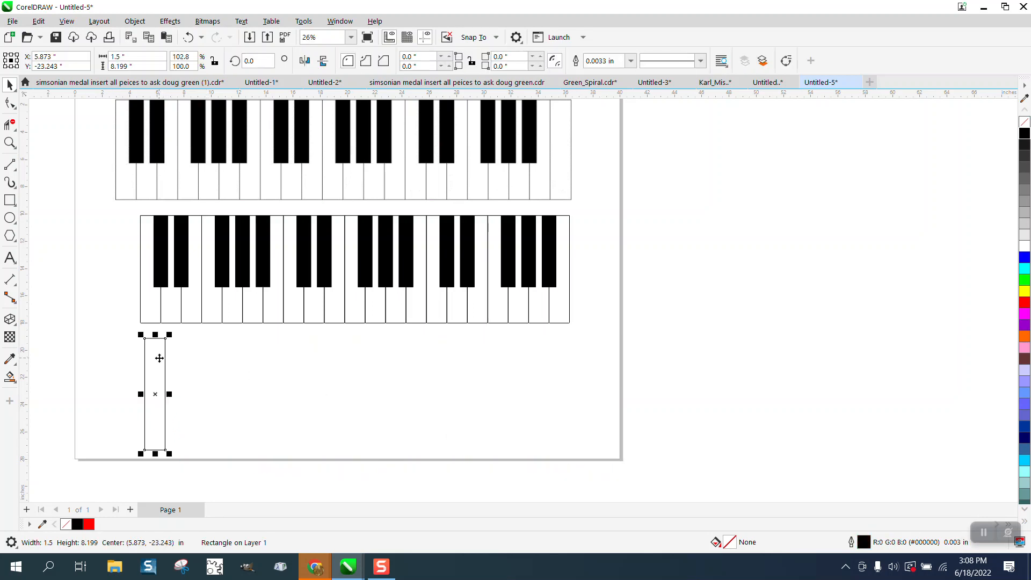
Step: Round both bottom corners of the single rectangle to 0.05 in, like the white keys of the keyboard above
{"action": "left_click", "coordinate": [8, 143]}
{"action": "left_click_drag", "start_coordinate": [122, 279], "coordinate": [210, 338]}
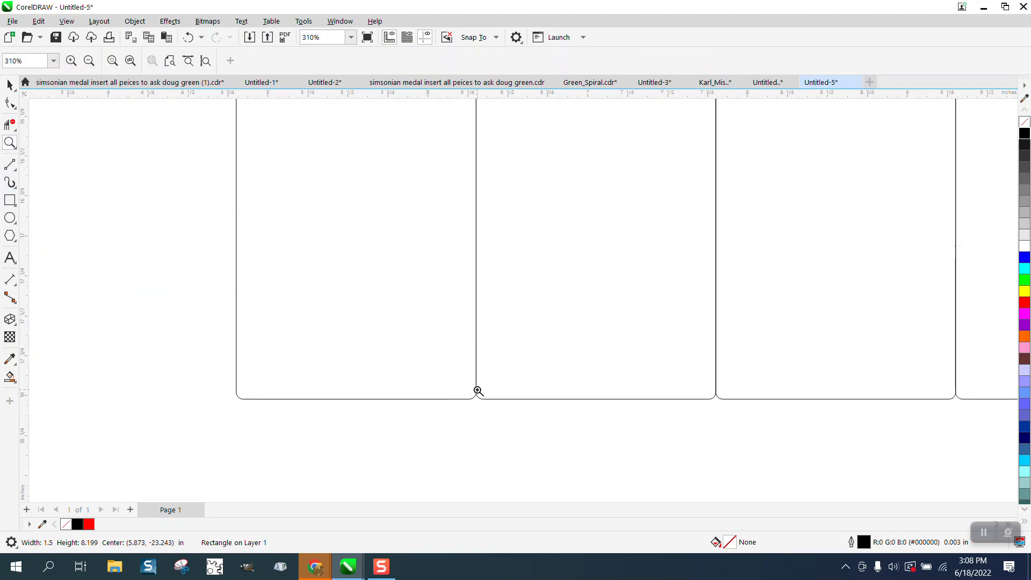
{"action": "scroll", "coordinate": [252, 365], "scroll_direction": "down", "scroll_amount": 1}
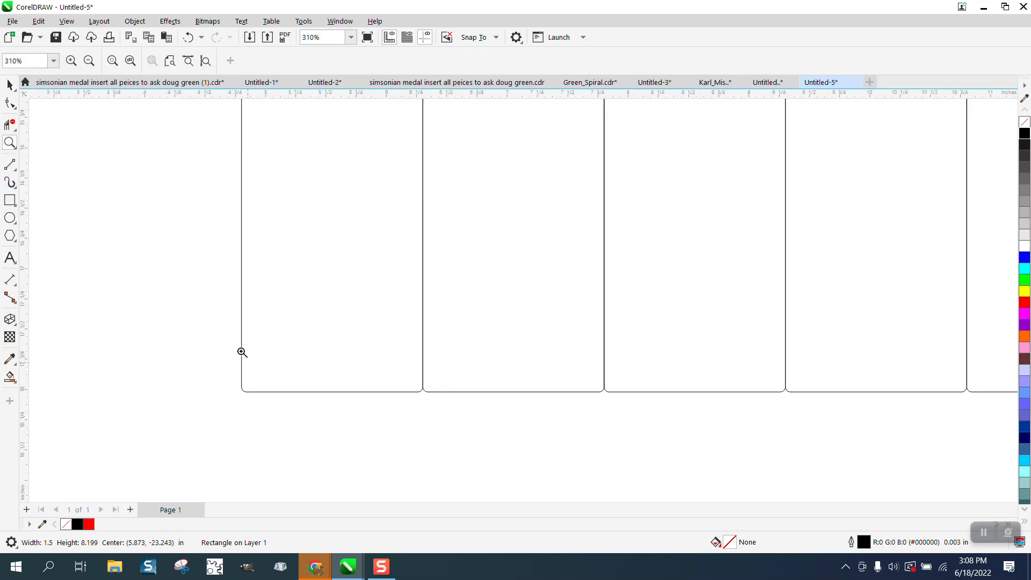
{"action": "scroll", "coordinate": [242, 350], "scroll_direction": "down", "scroll_amount": 4}
{"action": "scroll", "coordinate": [274, 161], "scroll_direction": "down", "scroll_amount": 2}
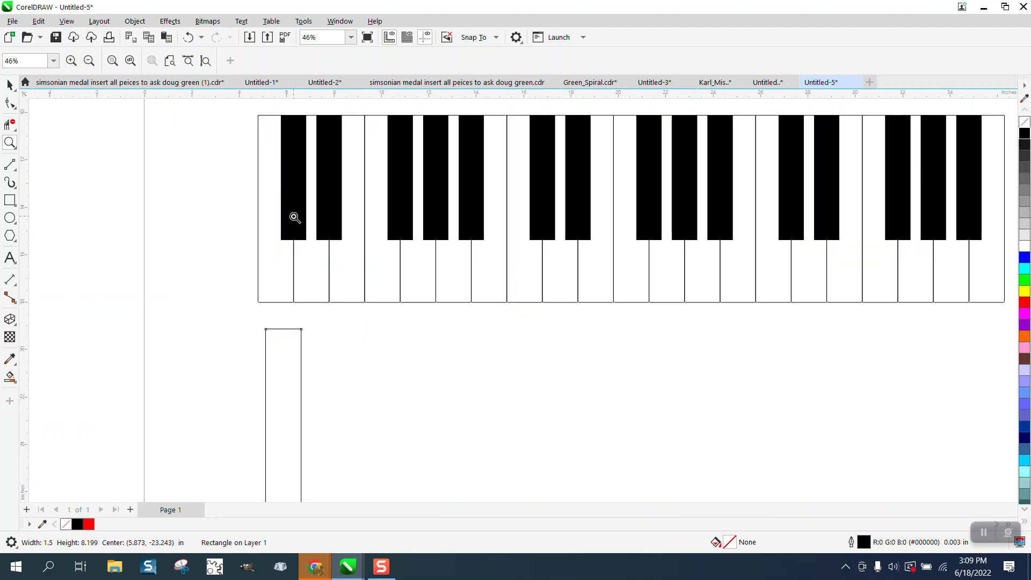
{"action": "scroll", "coordinate": [282, 330], "scroll_direction": "down", "scroll_amount": 2}
{"action": "left_click_drag", "start_coordinate": [256, 303], "coordinate": [382, 497]}
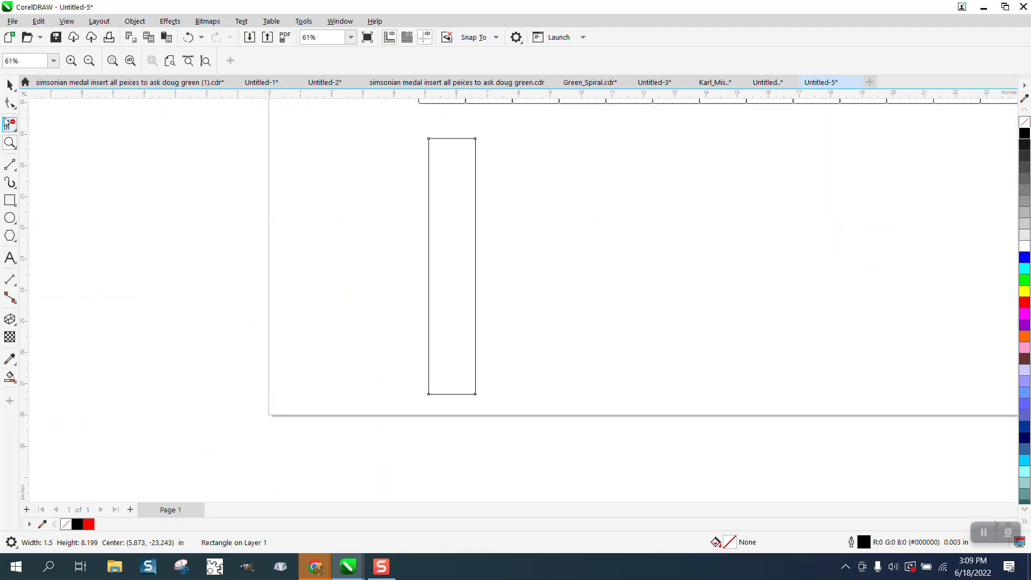
{"action": "left_click", "coordinate": [9, 85]}
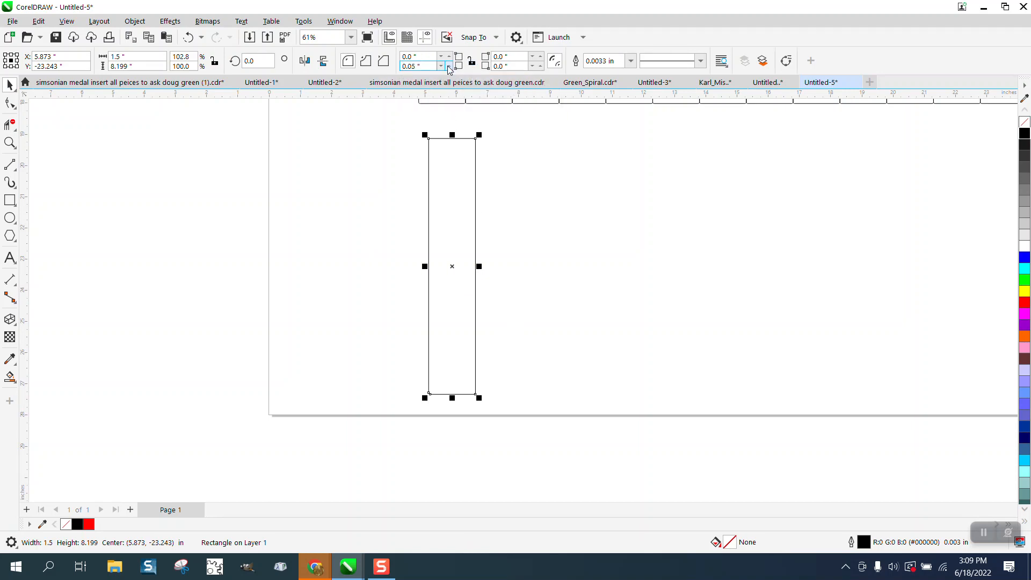
{"action": "left_click", "coordinate": [540, 65]}
{"action": "left_click", "coordinate": [10, 142]}
{"action": "left_click_drag", "start_coordinate": [392, 372], "coordinate": [553, 450]}
{"action": "scroll", "coordinate": [410, 433], "scroll_direction": "down", "scroll_amount": 1}
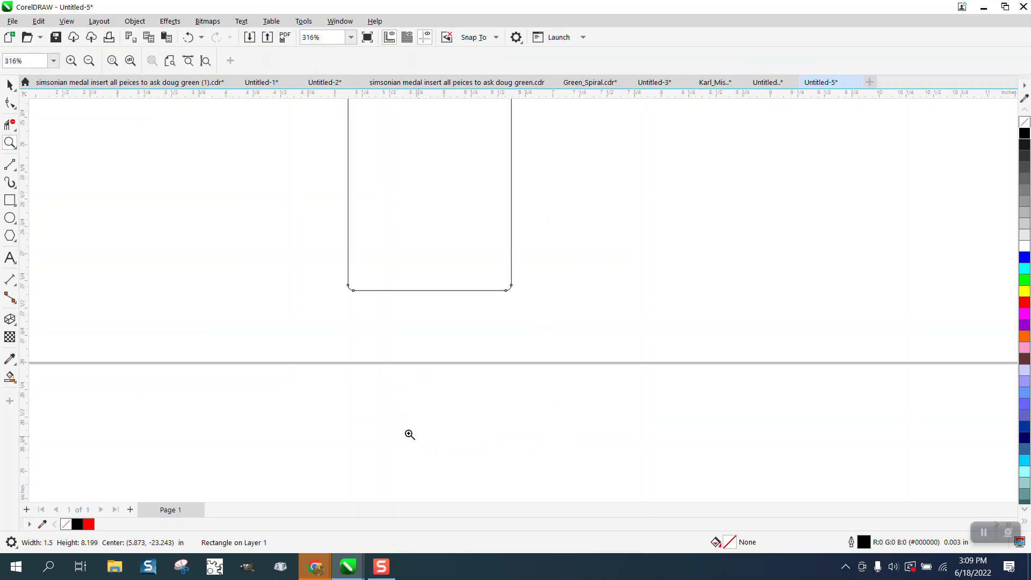
{"action": "scroll", "coordinate": [292, 350], "scroll_direction": "down", "scroll_amount": 2}
{"action": "scroll", "coordinate": [98, 177], "scroll_direction": "down", "scroll_amount": 1}
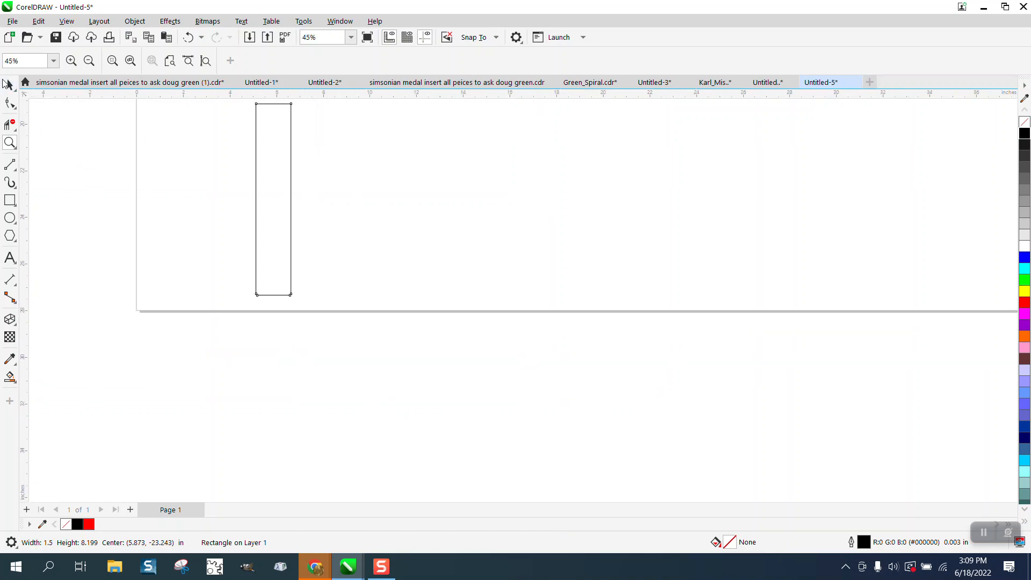
Step: Duplicate the rounded rectangle repeatedly at 1.5 in spacing to the right to form a row of 21 white keys
{"action": "left_click", "coordinate": [9, 84]}
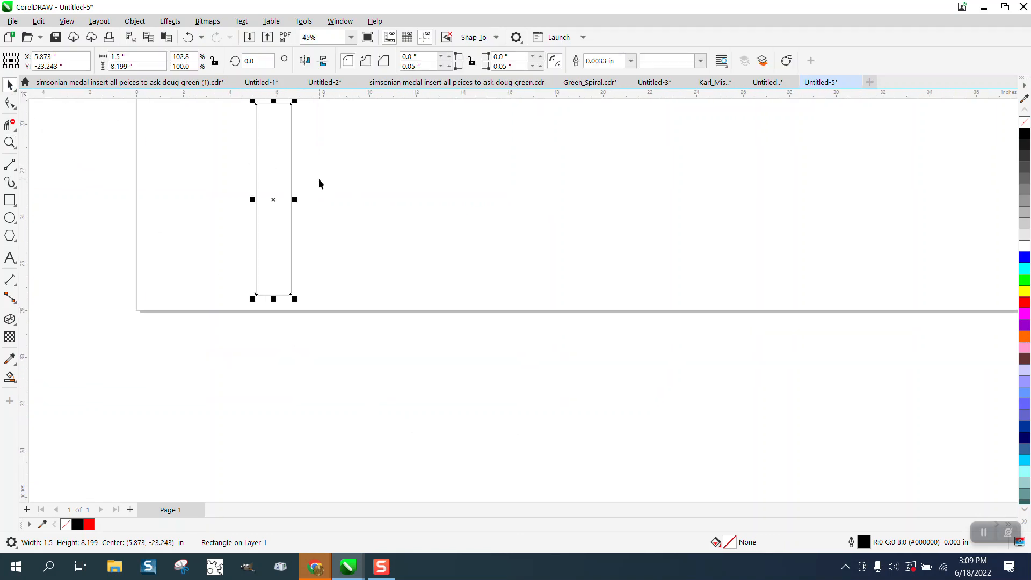
{"action": "key", "text": "ctrl+d"}
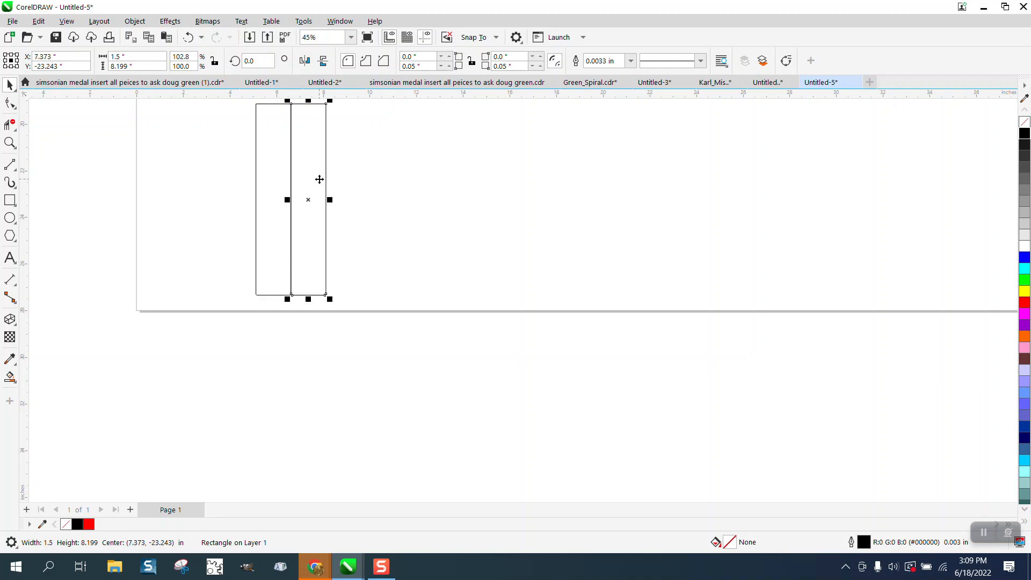
{"action": "key", "text": "ctrl+d"}
{"action": "key", "text": "ctrl+d"}
{"action": "key", "text": "ctrl+d"}
{"action": "key", "text": "ctrl+d"}
{"action": "key", "text": "ctrl+d"}
{"action": "key", "text": "ctrl+d"}
{"action": "key", "text": "ctrl+d"}
{"action": "key", "text": "ctrl+d"}
{"action": "key", "text": "ctrl+d"}
{"action": "key", "text": "ctrl+d"}
{"action": "key", "text": "ctrl+d"}
{"action": "key", "text": "ctrl+d"}
{"action": "key", "text": "ctrl+d"}
{"action": "key", "text": "ctrl+d"}
{"action": "key", "text": "ctrl+d"}
{"action": "key", "text": "ctrl+d"}
{"action": "key", "text": "ctrl+d"}
{"action": "key", "text": "ctrl+d"}
{"action": "key", "text": "ctrl+d"}
{"action": "key", "text": "ctrl+d"}
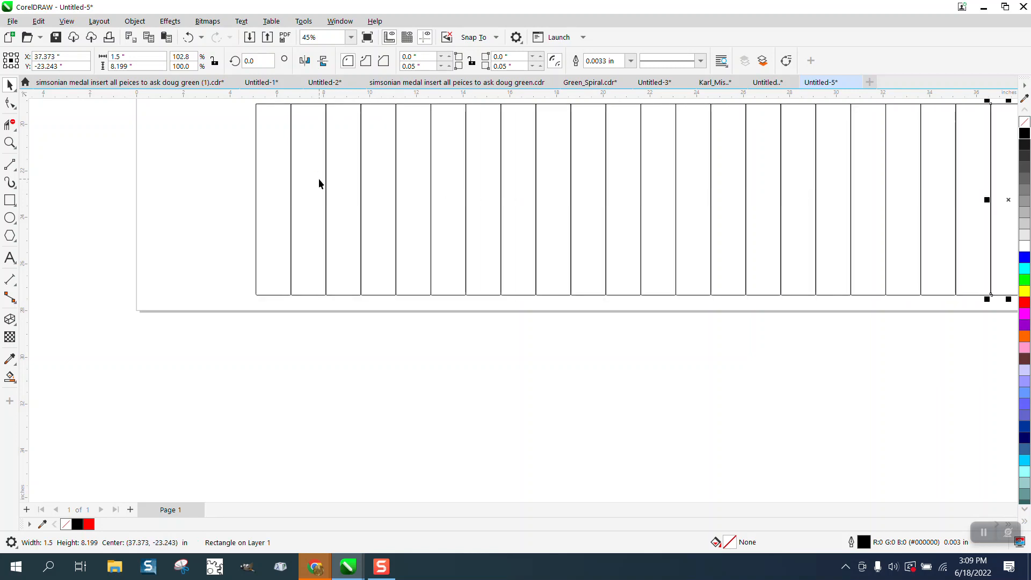
{"action": "scroll", "coordinate": [248, 283], "scroll_direction": "down", "scroll_amount": 1}
{"action": "scroll", "coordinate": [248, 283], "scroll_direction": "down", "scroll_amount": 1}
{"action": "left_click", "coordinate": [781, 275]}
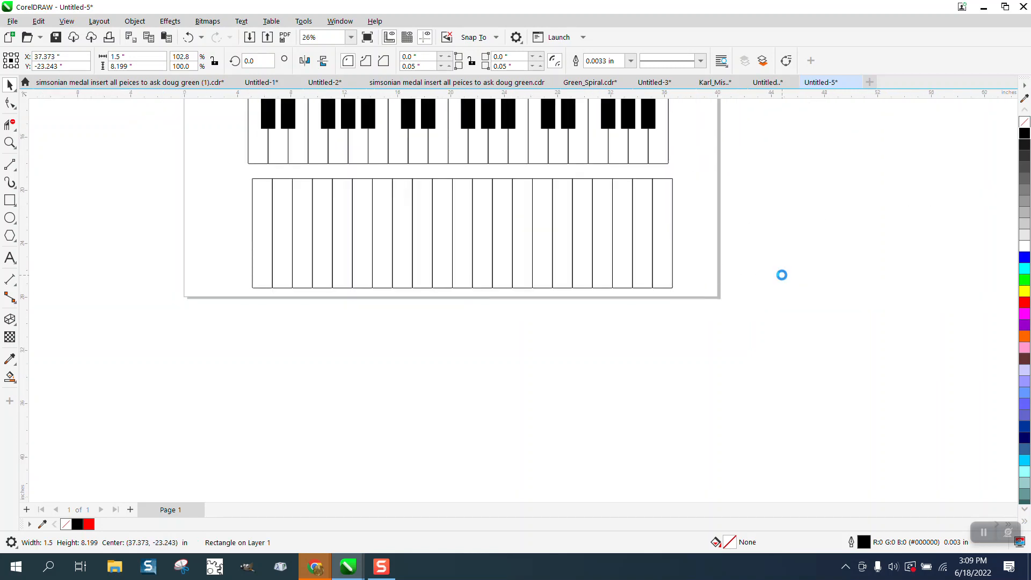
Step: Draw a black-key rectangle about 0.75 in wide and 4.39 in tall, from the first white key's top midpoint to its right edge
{"action": "scroll", "coordinate": [299, 289], "scroll_direction": "down", "scroll_amount": 1}
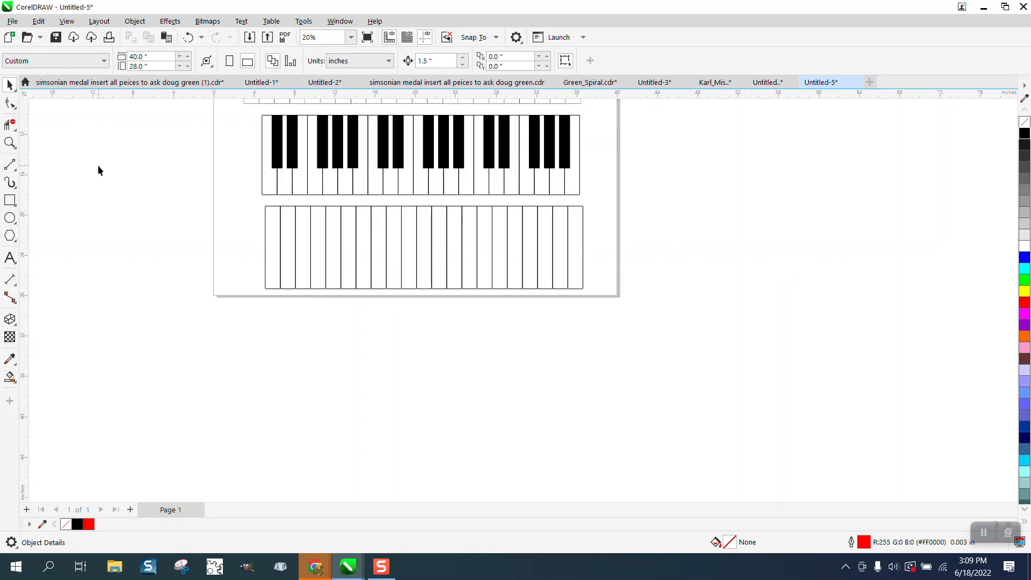
{"action": "left_click", "coordinate": [9, 143]}
{"action": "left_click_drag", "start_coordinate": [249, 112], "coordinate": [472, 295]}
{"action": "left_click", "coordinate": [9, 200]}
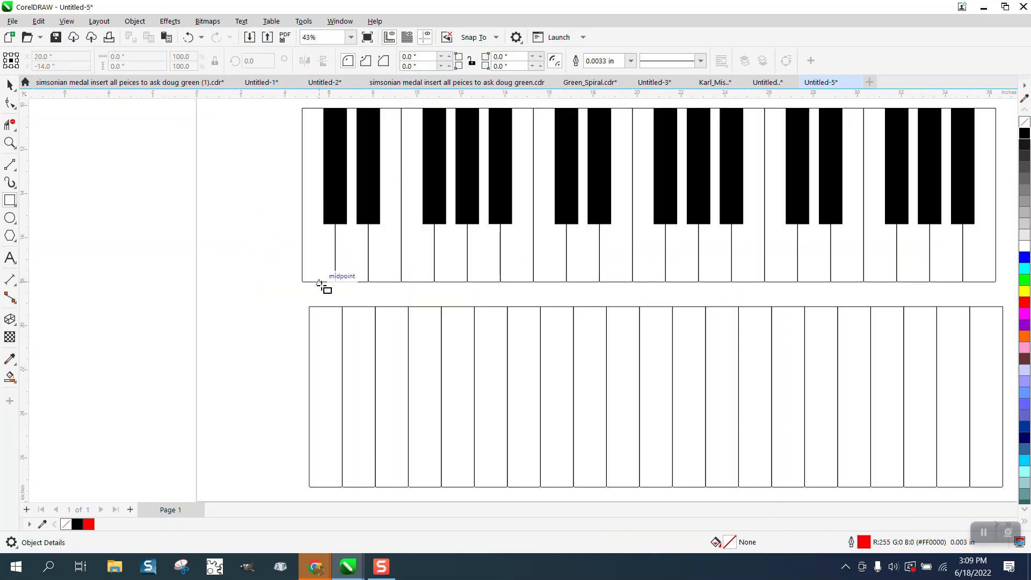
{"action": "left_click_drag", "start_coordinate": [329, 307], "coordinate": [344, 403]}
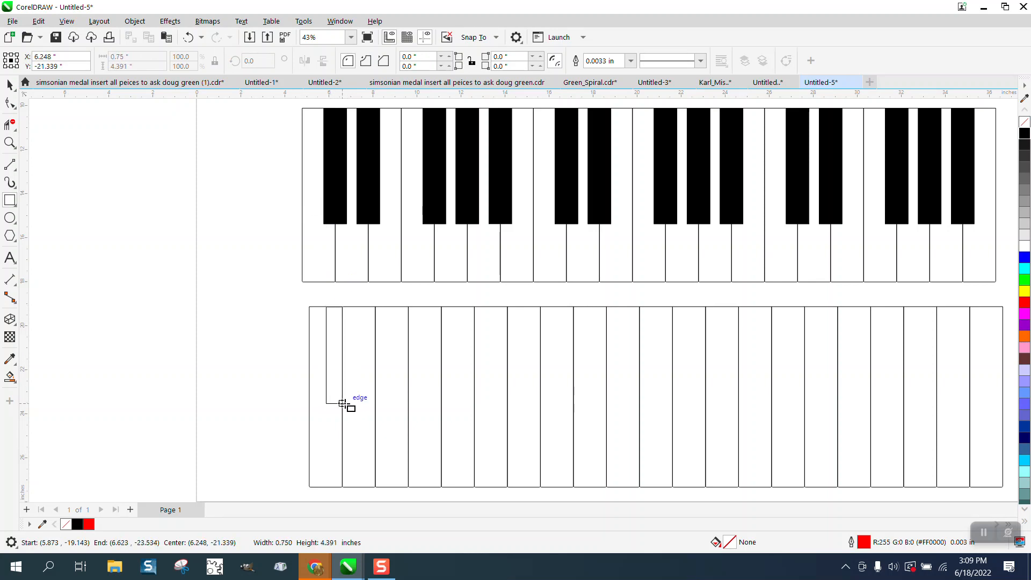
Step: Move the small rectangle so it is centred on the line between the first two white keys, flush with their top edge
{"action": "left_click", "coordinate": [10, 84]}
{"action": "left_click_drag", "start_coordinate": [334, 354], "coordinate": [232, 359]}
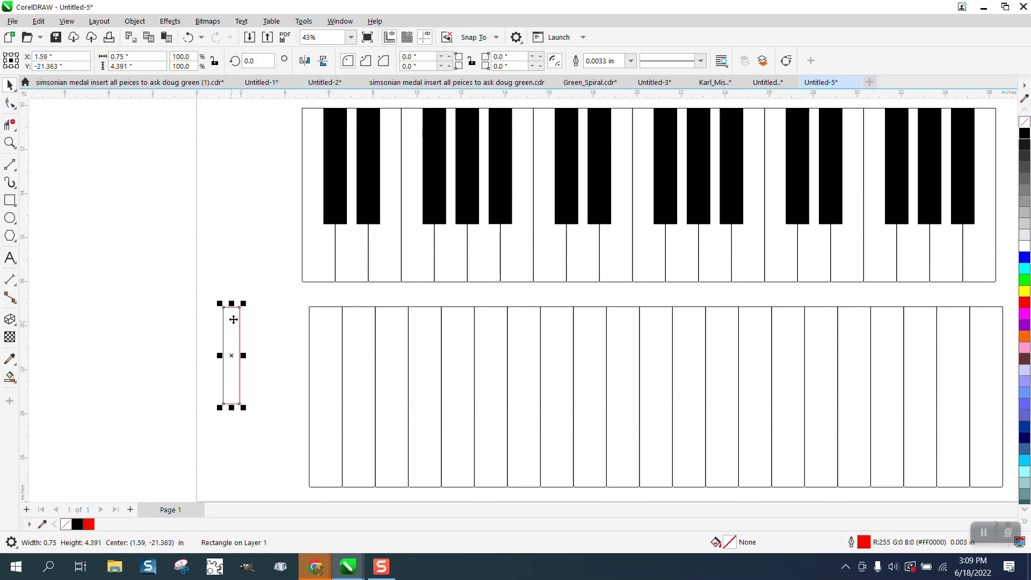
{"action": "left_click_drag", "start_coordinate": [236, 311], "coordinate": [344, 314]}
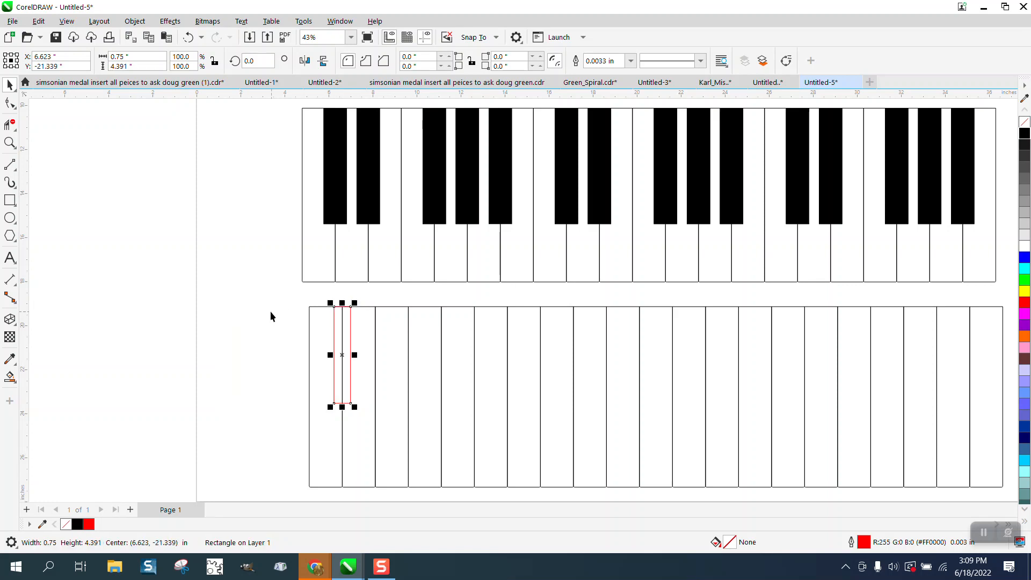
{"action": "scroll", "coordinate": [262, 311], "scroll_direction": "down", "scroll_amount": 1}
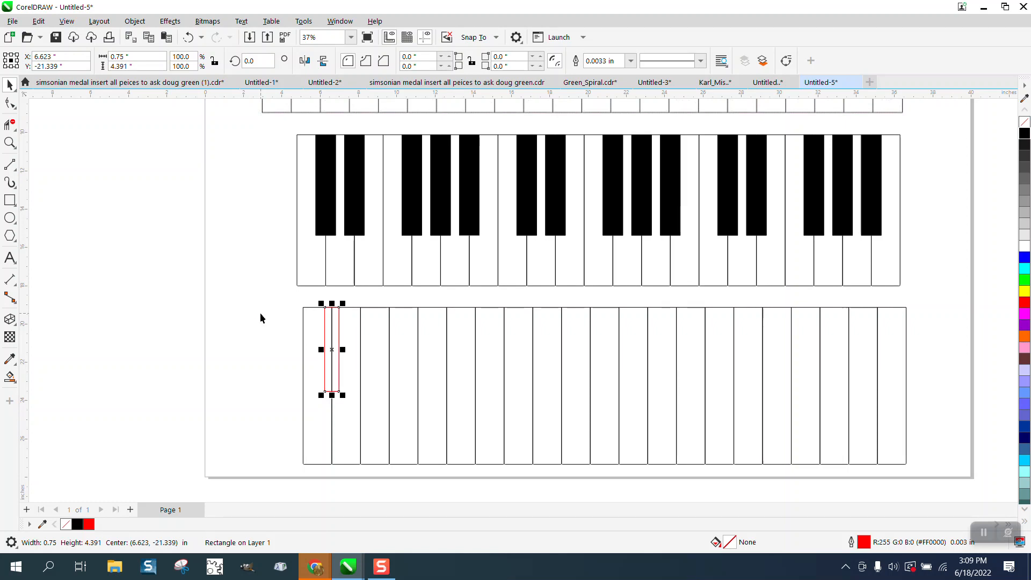
Step: Duplicate the black-key rectangle repeatedly at 1.5 in spacing until every line between the white keys carries one
{"action": "key", "text": "ctrl+d"}
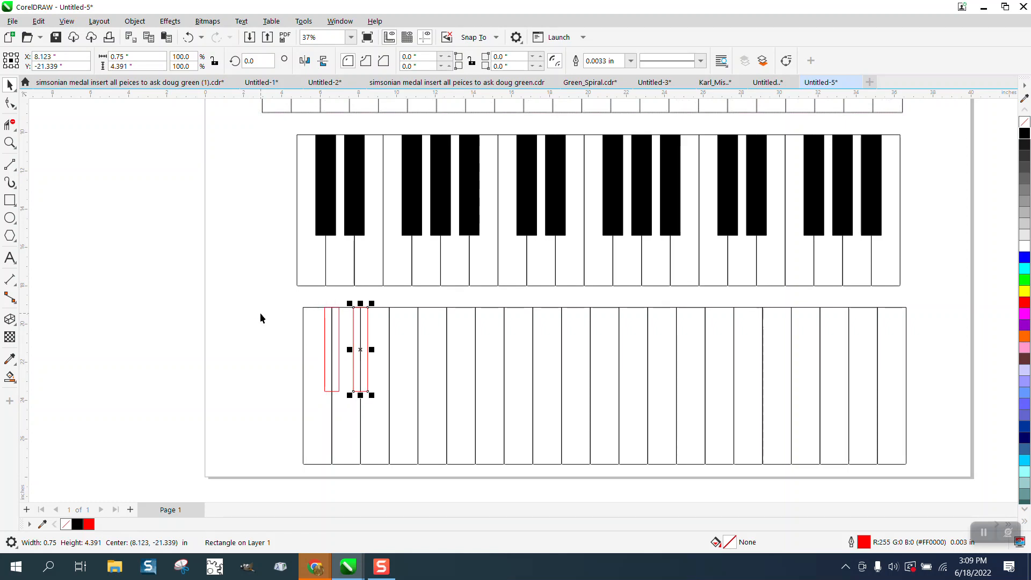
{"action": "key", "text": "ctrl+d"}
{"action": "key", "text": "ctrl+d"}
{"action": "key", "text": "Escape"}
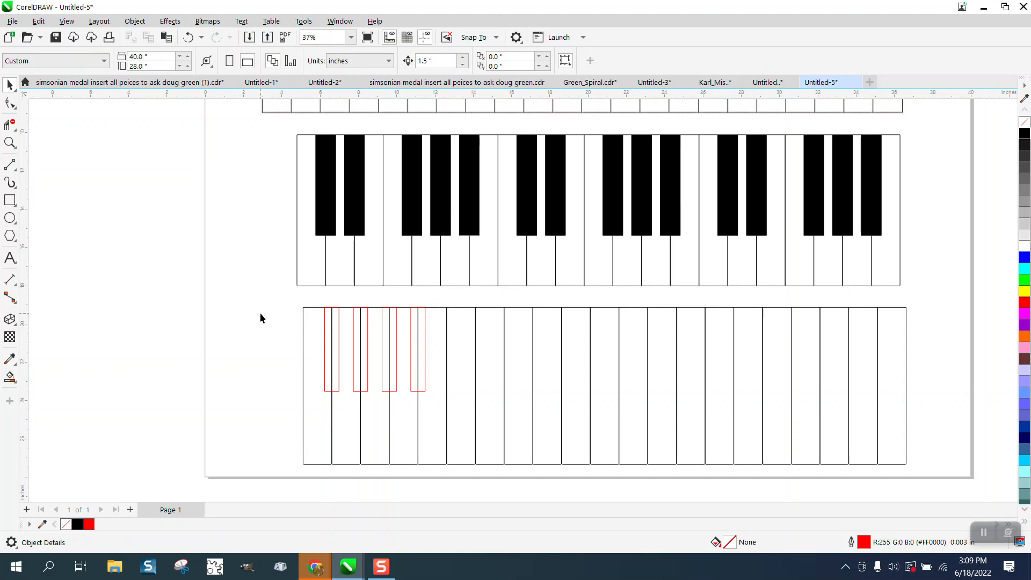
{"action": "left_click", "coordinate": [425, 346]}
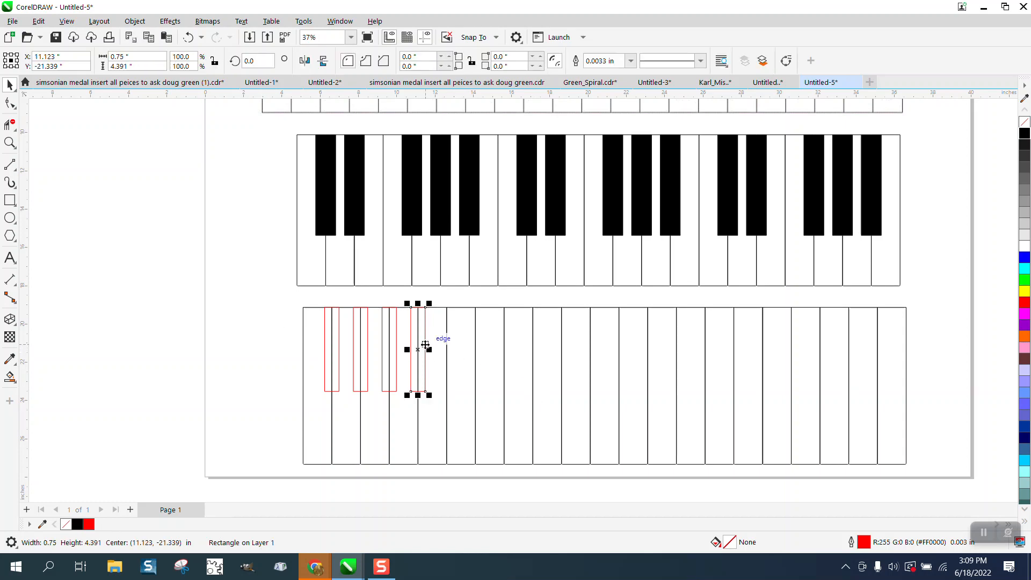
{"action": "key", "text": "Right"}
{"action": "key", "text": "Left"}
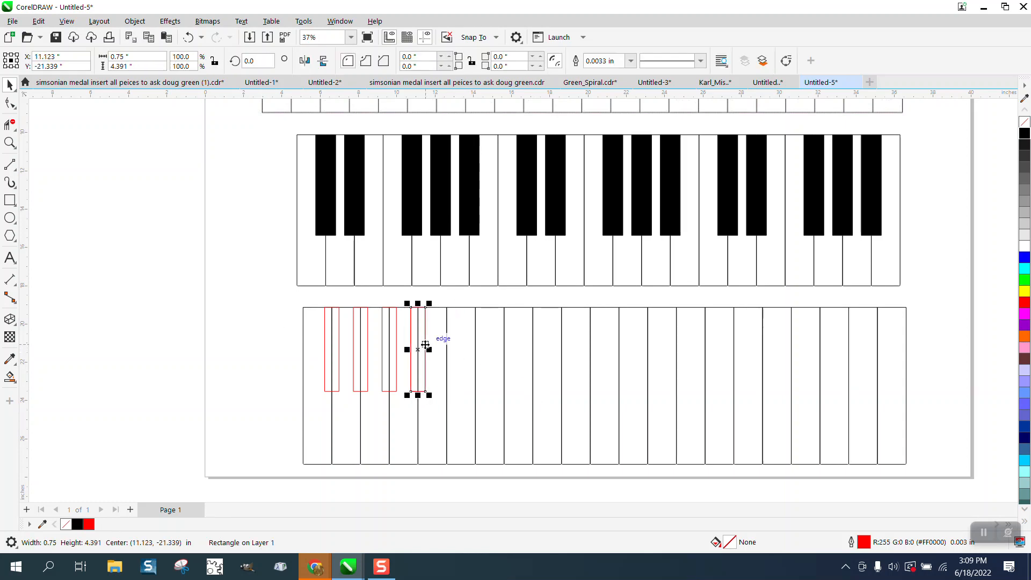
{"action": "key", "text": "ctrl+d"}
{"action": "key", "text": "ctrl+d"}
{"action": "key", "text": "ctrl+d"}
{"action": "key", "text": "ctrl+d"}
{"action": "key", "text": "ctrl+d"}
{"action": "key", "text": "ctrl+d"}
{"action": "key", "text": "ctrl+d"}
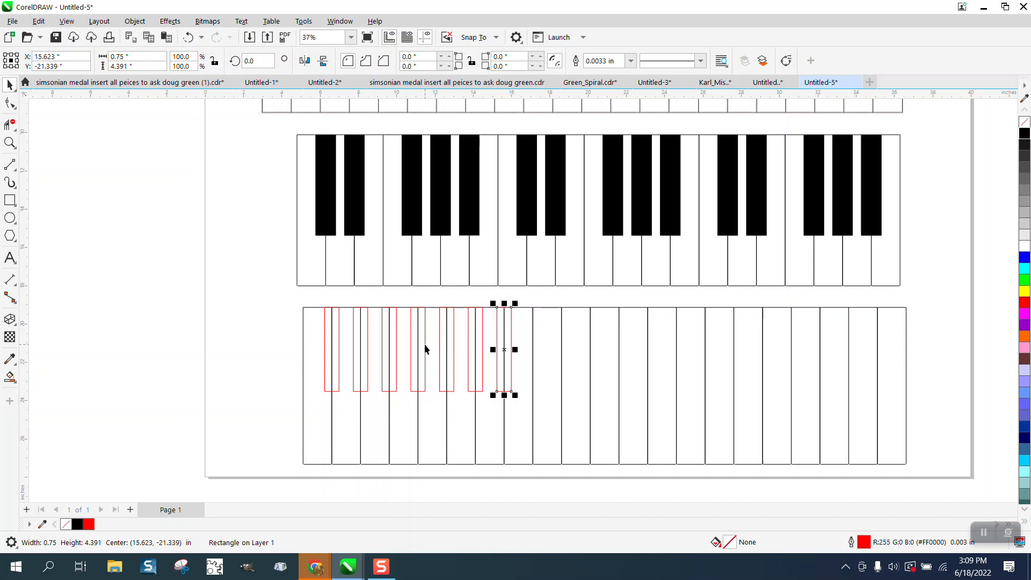
{"action": "right_click", "coordinate": [425, 347]}
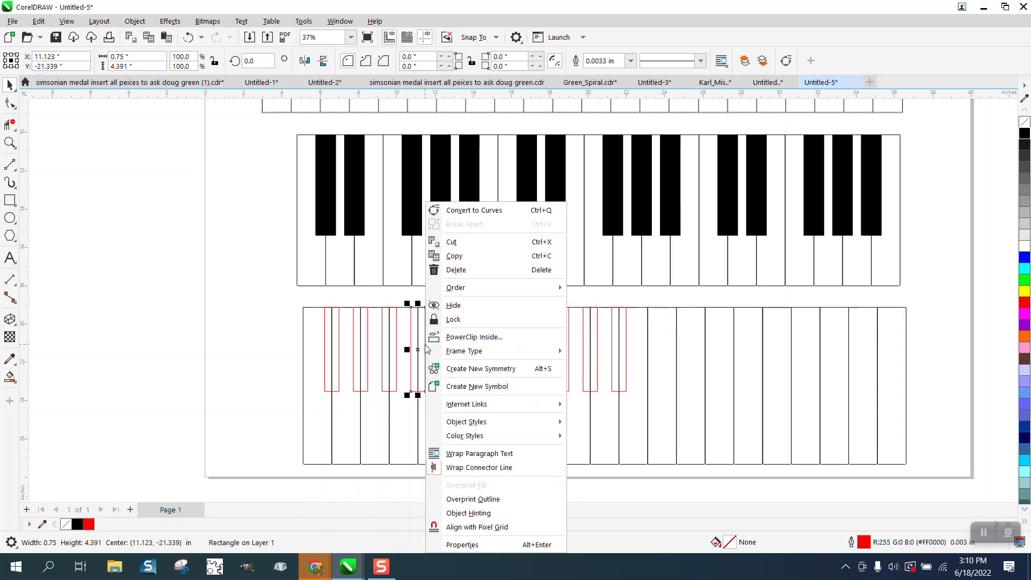
{"action": "left_click", "coordinate": [662, 503]}
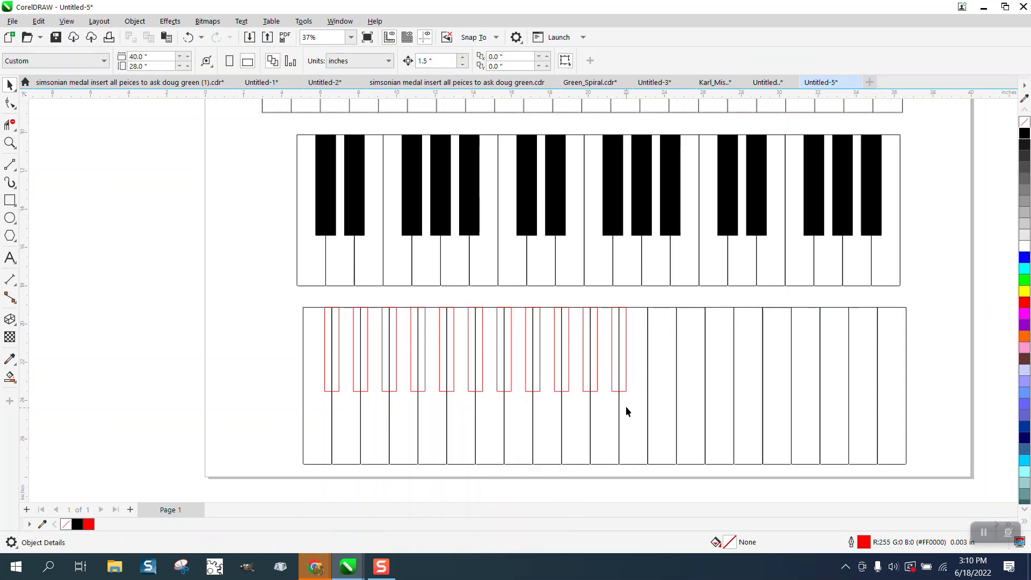
{"action": "left_click", "coordinate": [626, 392]}
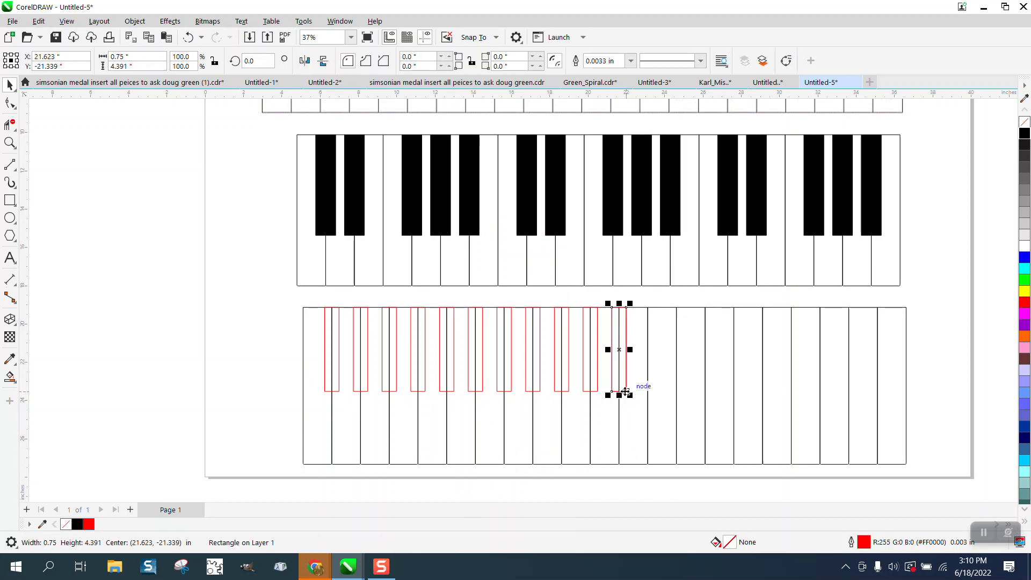
{"action": "key", "text": "ctrl+d"}
{"action": "key", "text": "ctrl+d"}
{"action": "key", "text": "ctrl+d"}
{"action": "key", "text": "ctrl+d"}
{"action": "key", "text": "ctrl+d"}
{"action": "key", "text": "ctrl+d"}
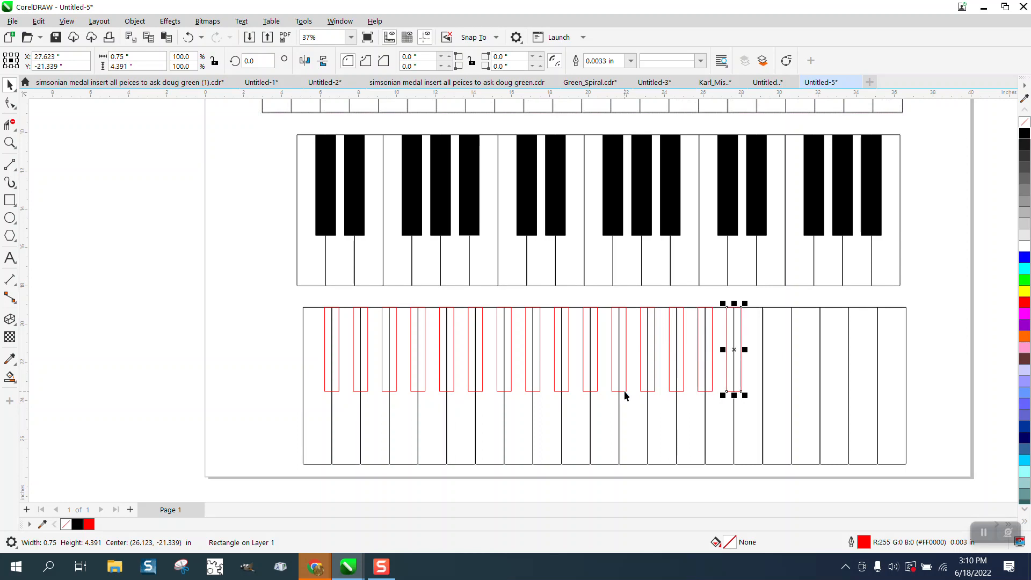
{"action": "left_click", "coordinate": [624, 391]}
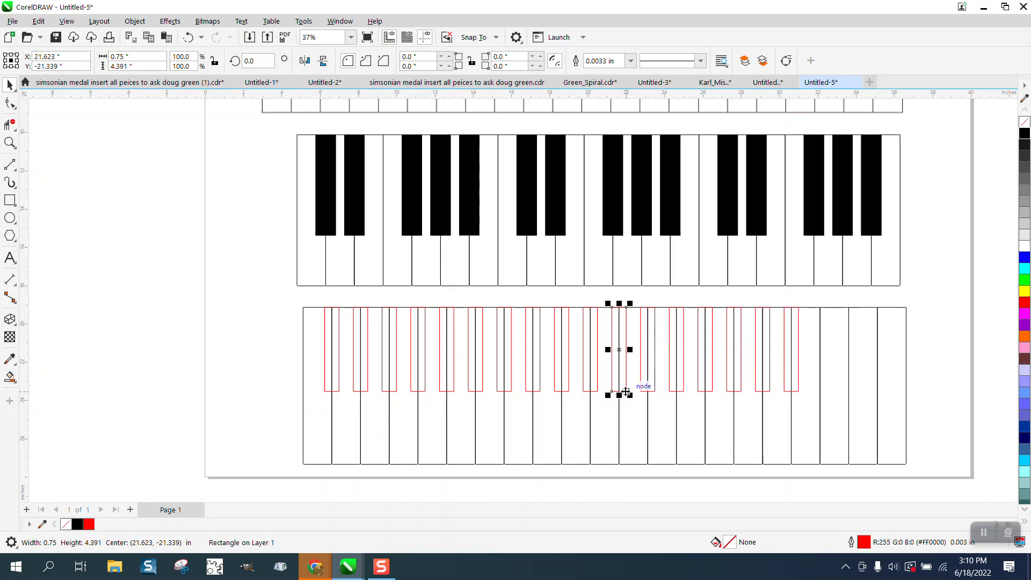
{"action": "left_click", "coordinate": [798, 389]}
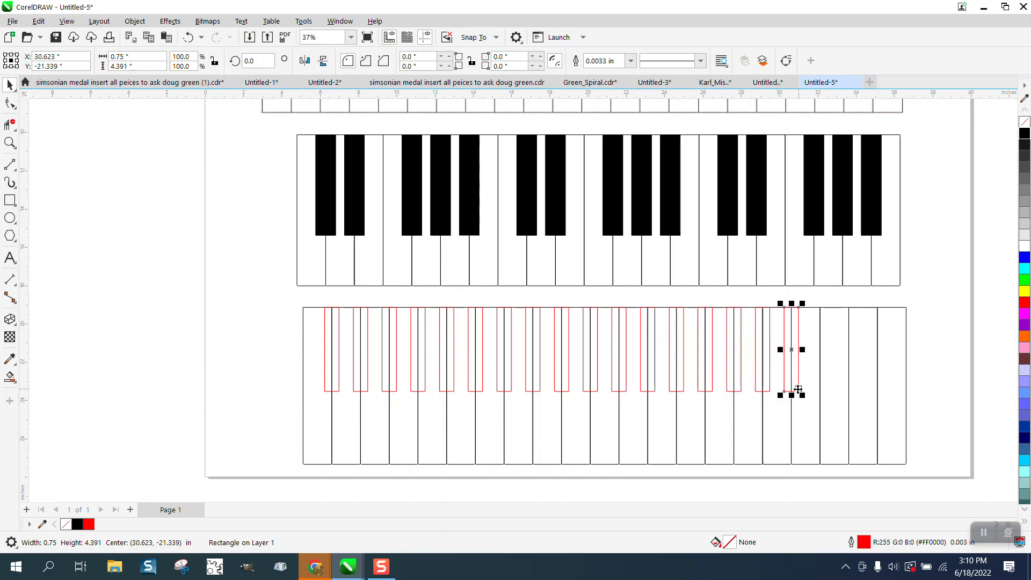
{"action": "key", "text": "ctrl+d"}
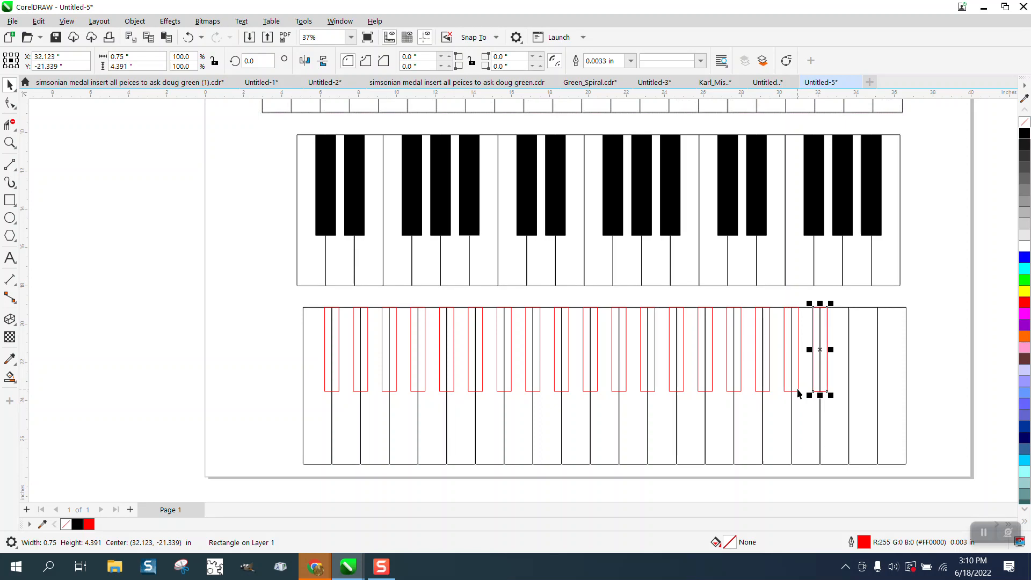
{"action": "key", "text": "ctrl+d"}
{"action": "key", "text": "ctrl+d"}
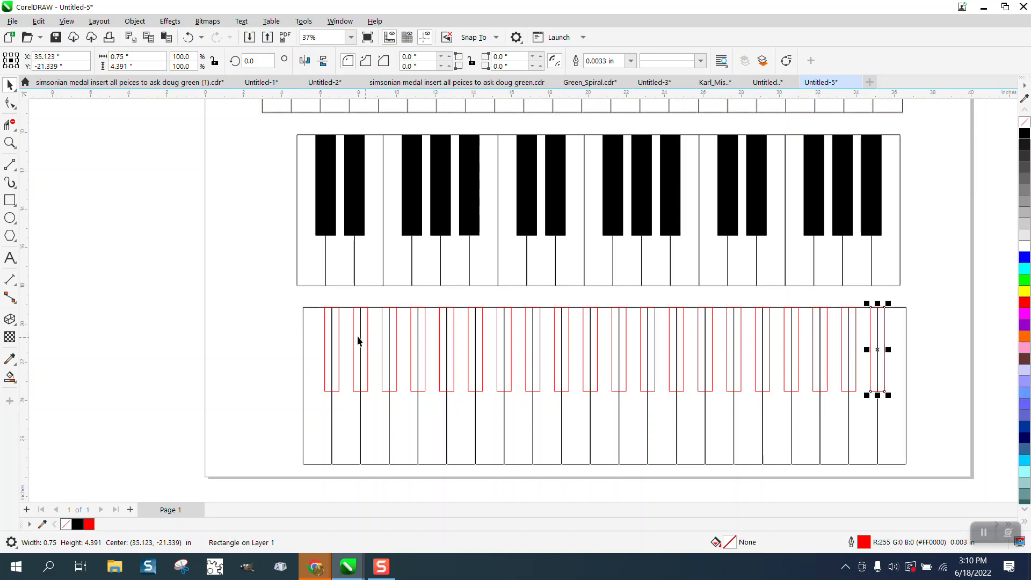
Step: Delete the 3rd, 7th, 10th, 14th and 17th black-key rectangles to leave alternating groups of two and three, matching the keyboard above
{"action": "left_click", "coordinate": [370, 303]}
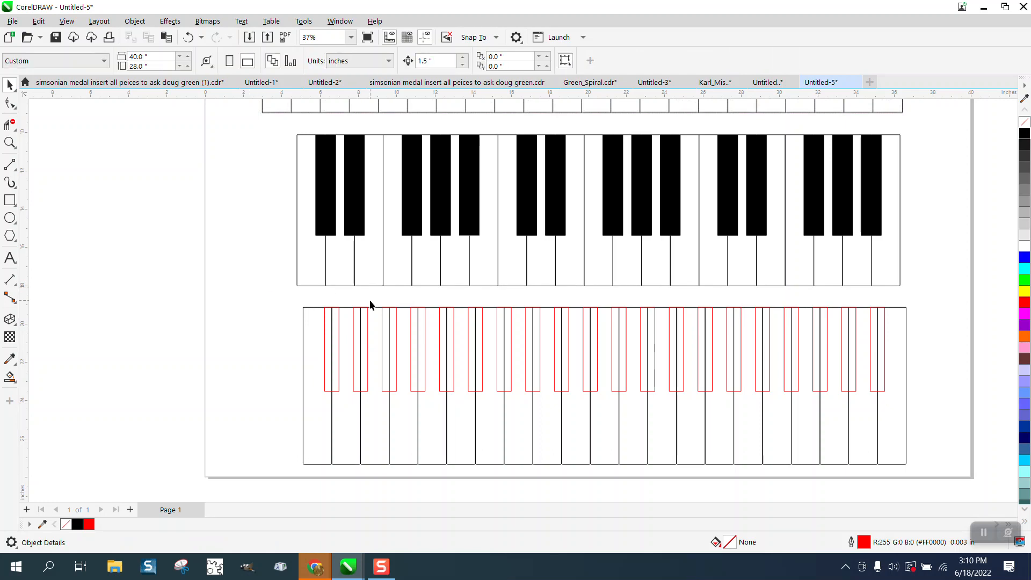
{"action": "left_click", "coordinate": [397, 323]}
{"action": "left_click_drag", "start_coordinate": [397, 323], "coordinate": [498, 322]}
{"action": "key", "text": "Delete"}
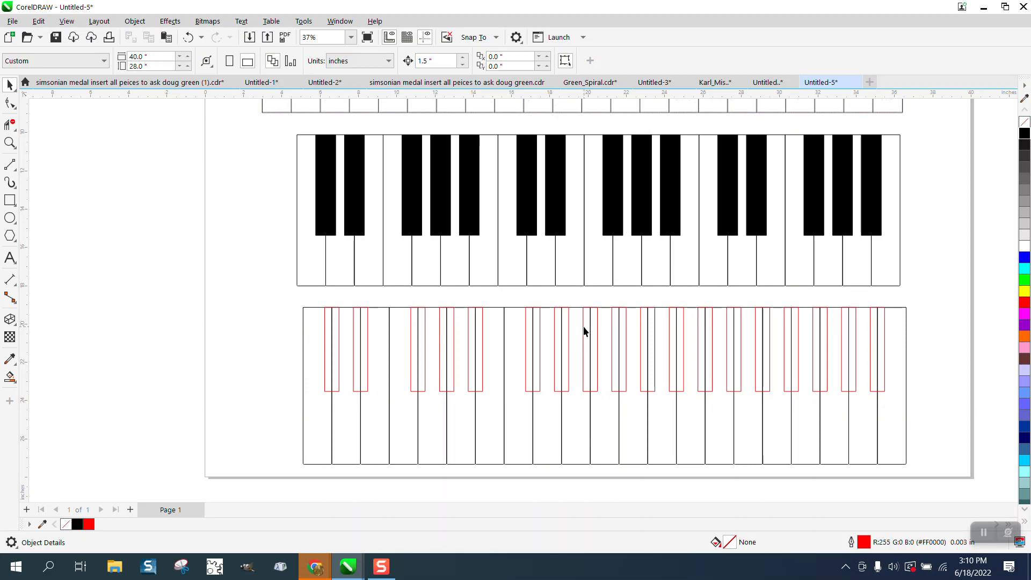
{"action": "left_click", "coordinate": [585, 332]}
{"action": "key", "text": "Delete"}
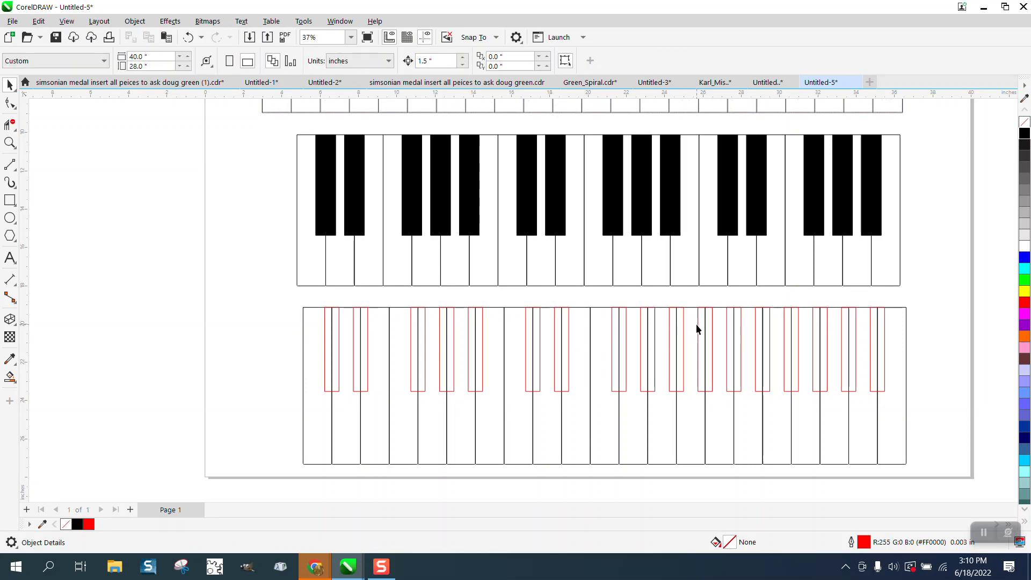
{"action": "left_click", "coordinate": [700, 329]}
{"action": "key", "text": "Delete"}
{"action": "left_click", "coordinate": [785, 330]}
{"action": "key", "text": "Delete"}
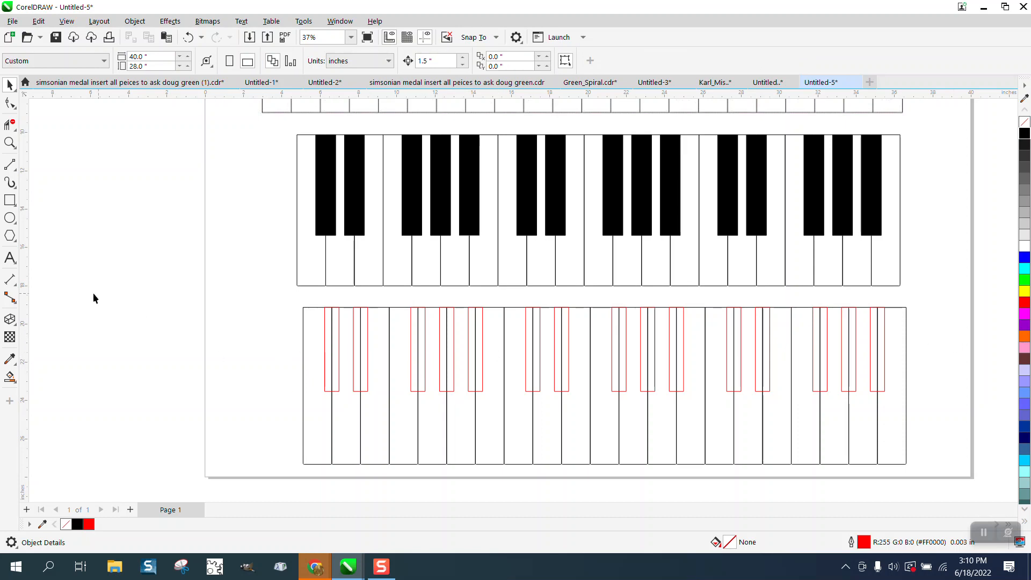
Step: Delete the white-key line segments inside the first seven black-key rectangles with the Virtual Segment Delete tool
{"action": "left_click", "coordinate": [10, 143]}
{"action": "left_click_drag", "start_coordinate": [318, 373], "coordinate": [370, 396]}
{"action": "scroll", "coordinate": [415, 382], "scroll_direction": "down", "scroll_amount": 5}
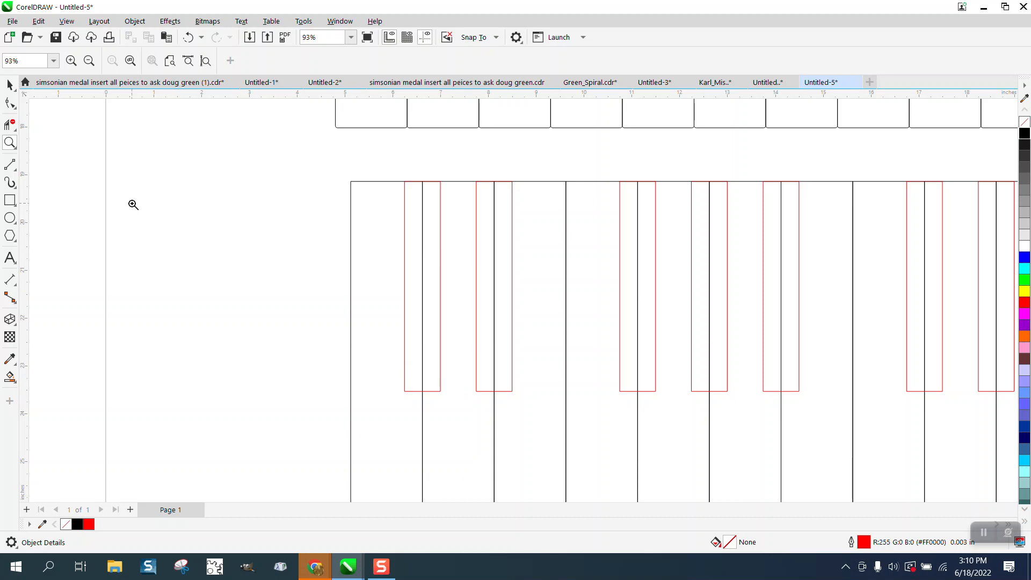
{"action": "left_click", "coordinate": [10, 125]}
{"action": "left_click", "coordinate": [424, 272]}
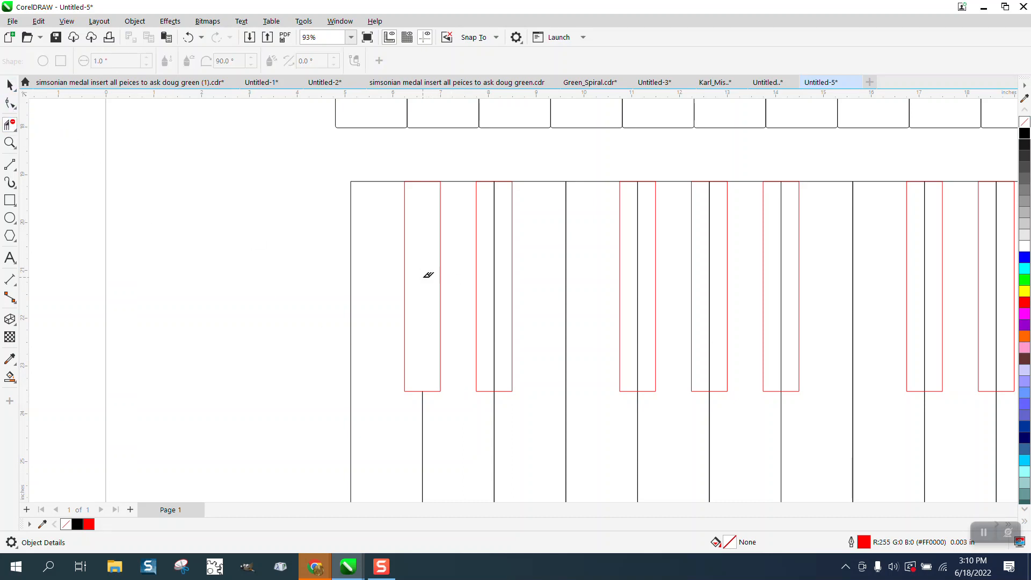
{"action": "left_click", "coordinate": [495, 273]}
{"action": "left_click", "coordinate": [638, 278]}
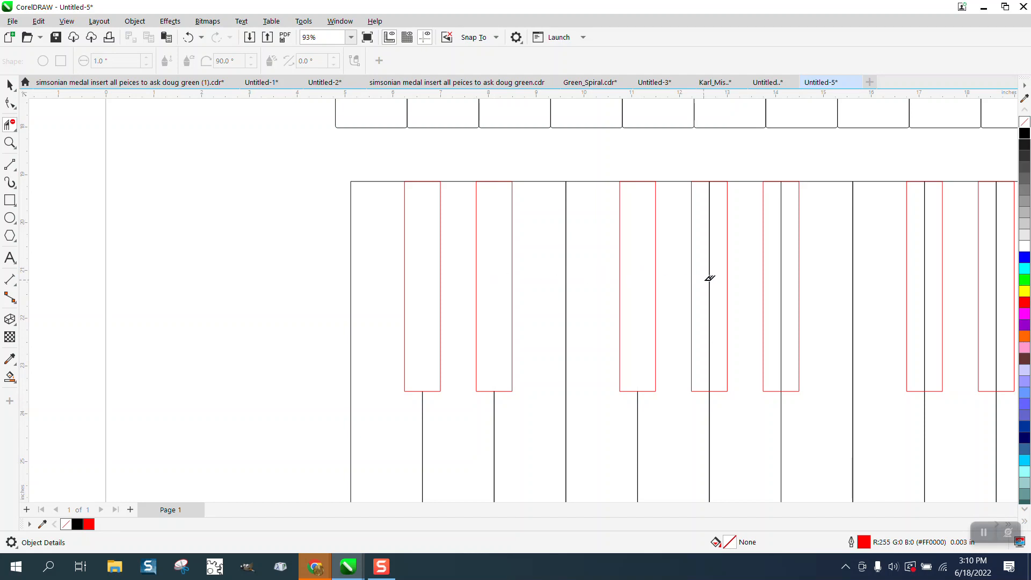
{"action": "left_click", "coordinate": [710, 275]}
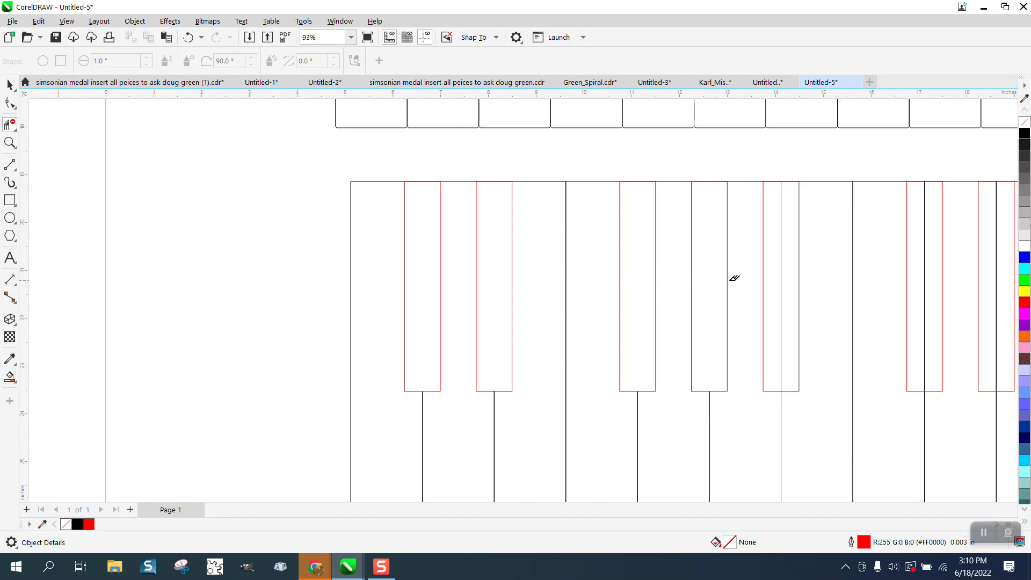
{"action": "left_click", "coordinate": [783, 282]}
{"action": "scroll", "coordinate": [603, 302], "scroll_direction": "down", "scroll_amount": 1}
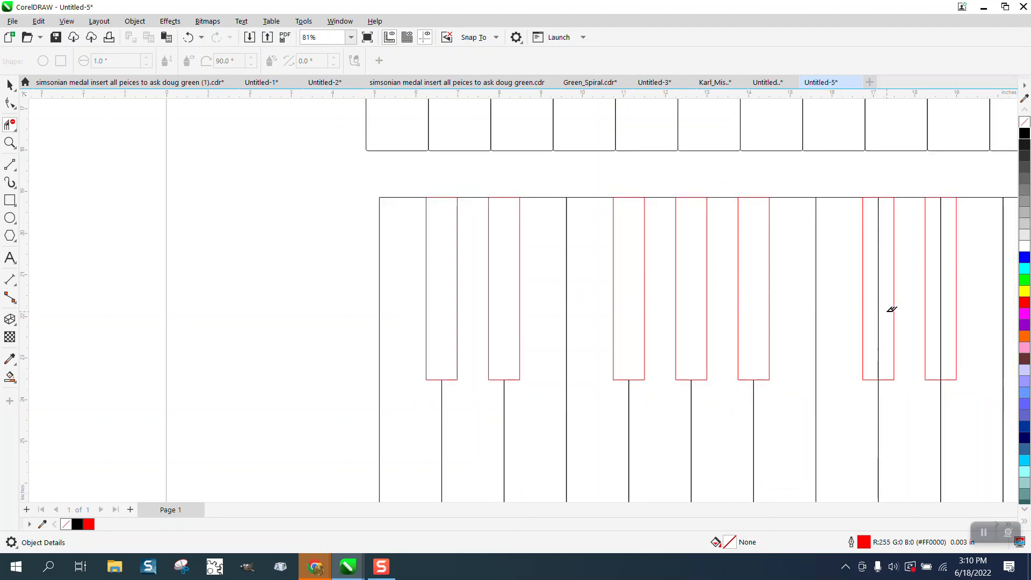
{"action": "left_click", "coordinate": [879, 307]}
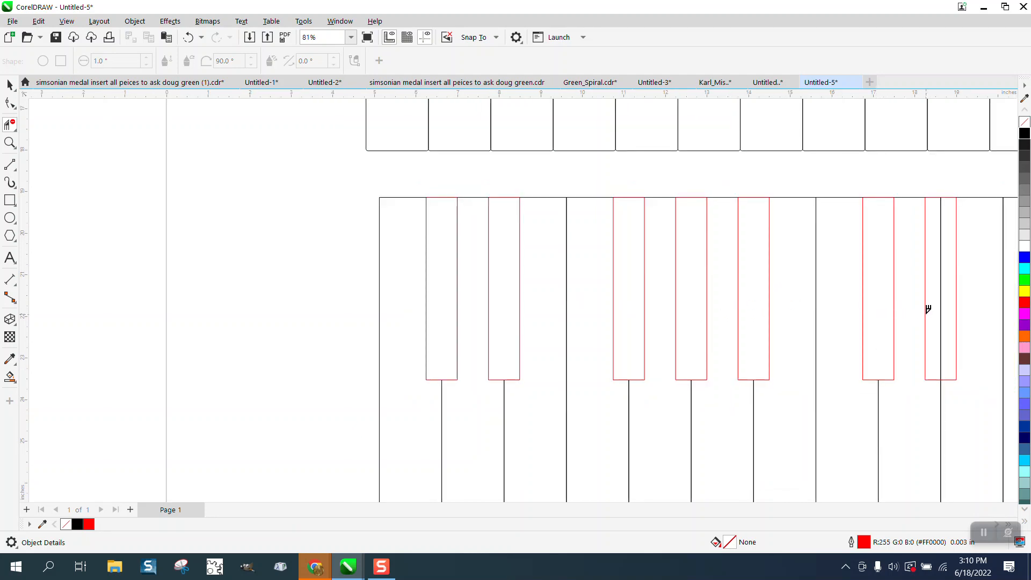
{"action": "left_click", "coordinate": [942, 306]}
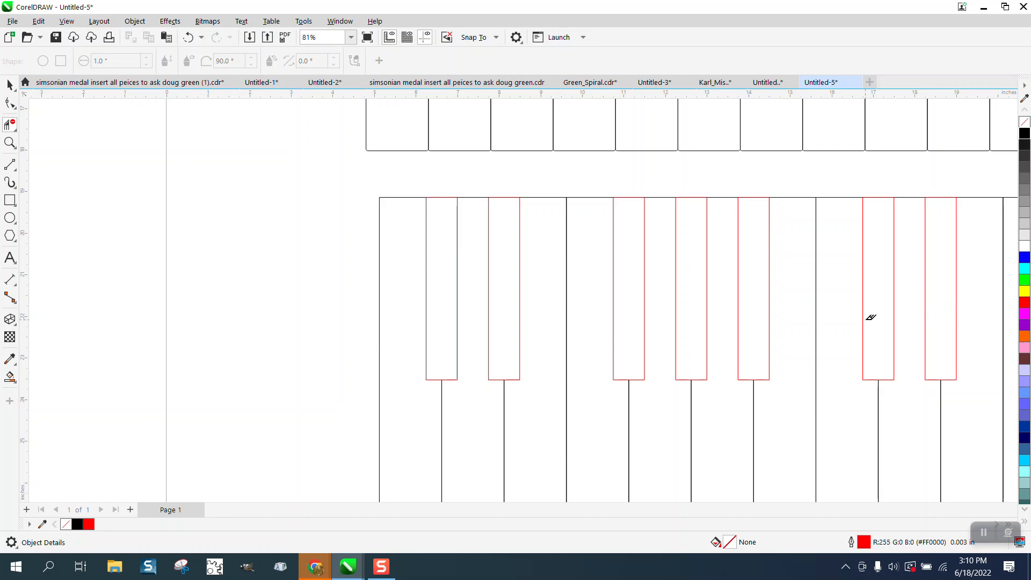
Step: Remove the white-key line segments inside the remaining eight black-key rectangles, through the last group of three
{"action": "scroll", "coordinate": [871, 315], "scroll_direction": "down", "scroll_amount": 3}
{"action": "left_click", "coordinate": [985, 316]}
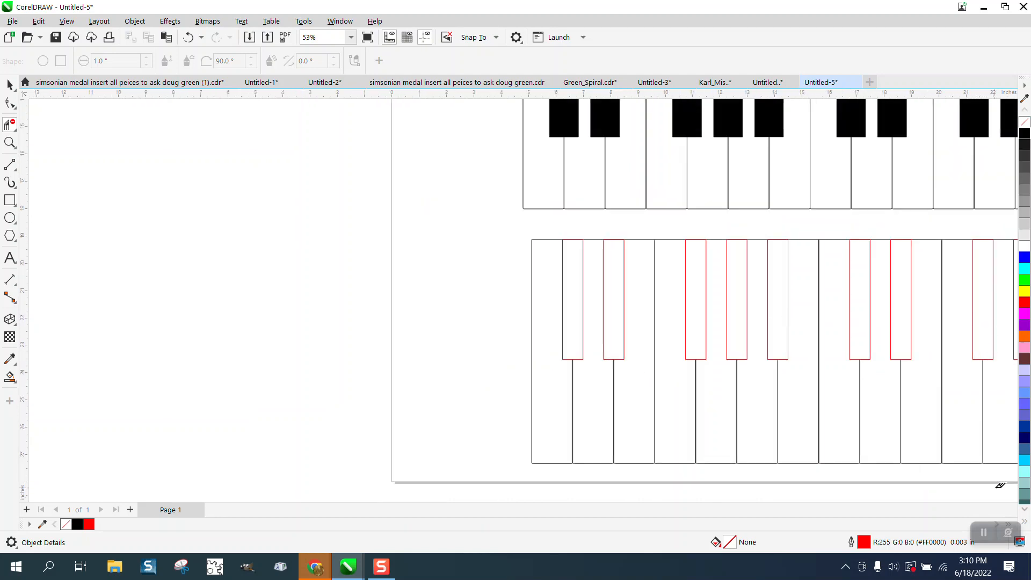
{"action": "scroll", "coordinate": [817, 444], "scroll_direction": "down", "scroll_amount": 3}
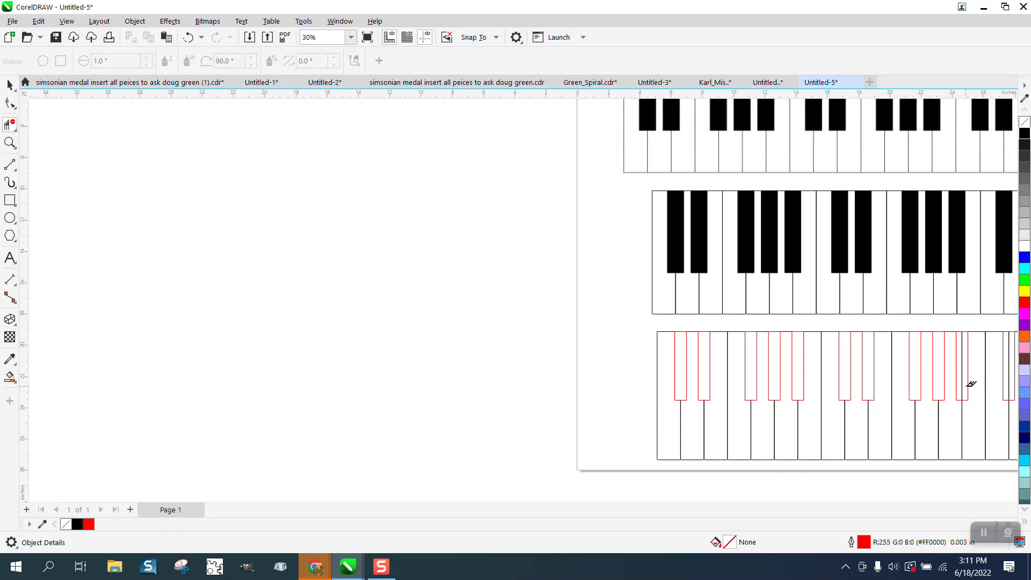
{"action": "left_click", "coordinate": [9, 143]}
{"action": "right_click", "coordinate": [656, 306]}
{"action": "left_click_drag", "start_coordinate": [842, 312], "coordinate": [954, 409]}
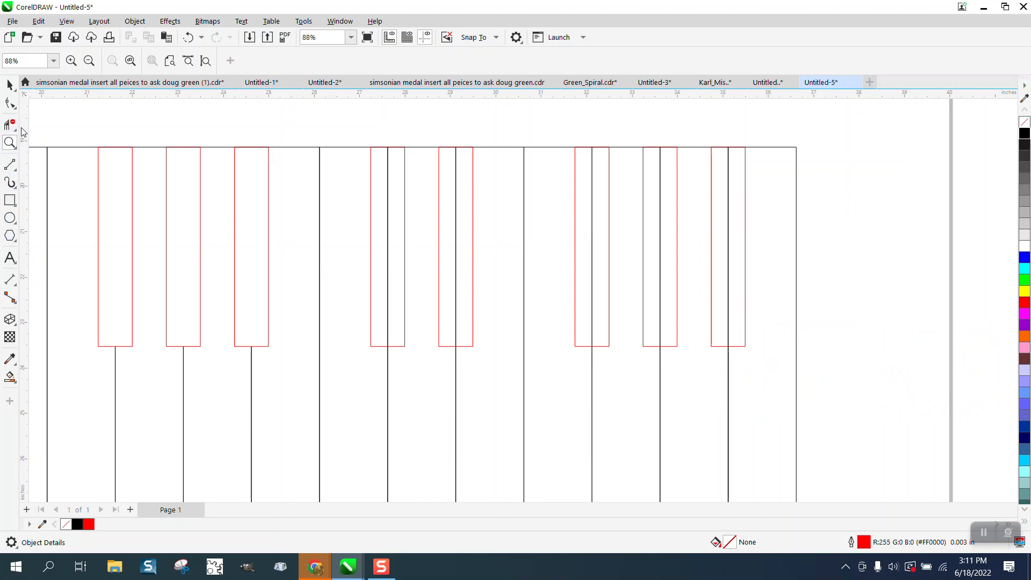
{"action": "left_click", "coordinate": [10, 125]}
{"action": "left_click", "coordinate": [389, 248]}
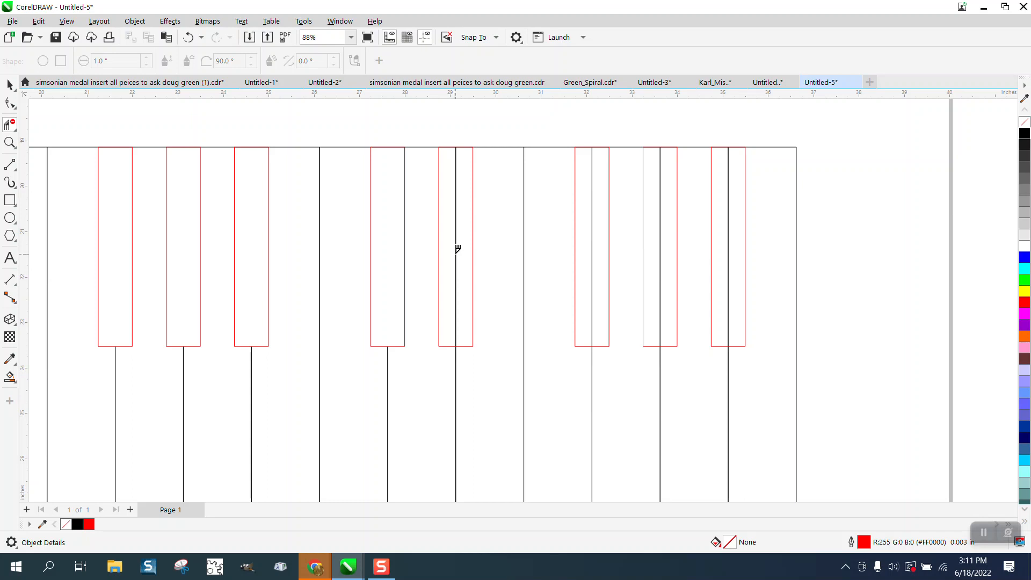
{"action": "left_click", "coordinate": [456, 252]}
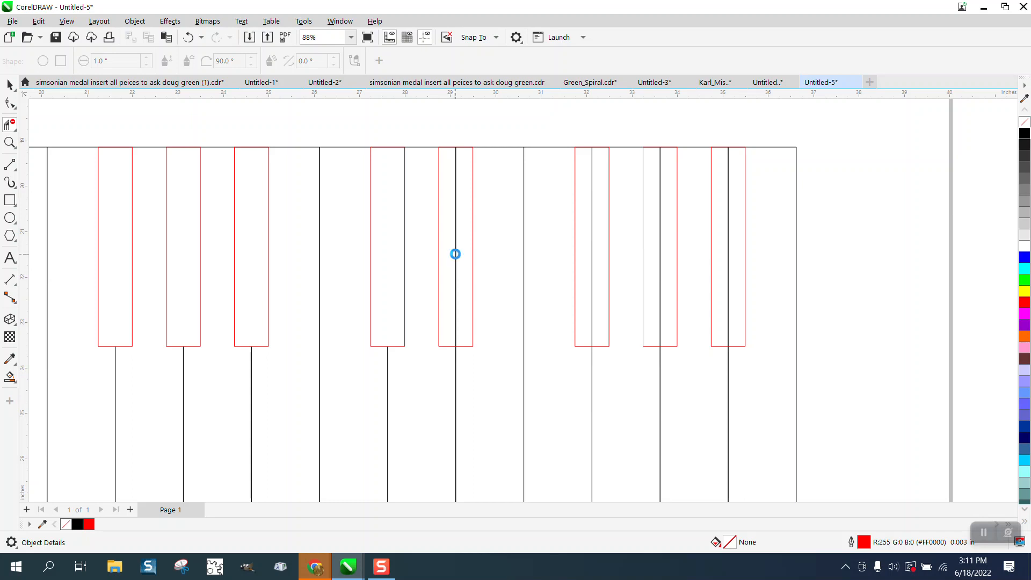
{"action": "left_click", "coordinate": [593, 256]}
{"action": "left_click", "coordinate": [662, 259]}
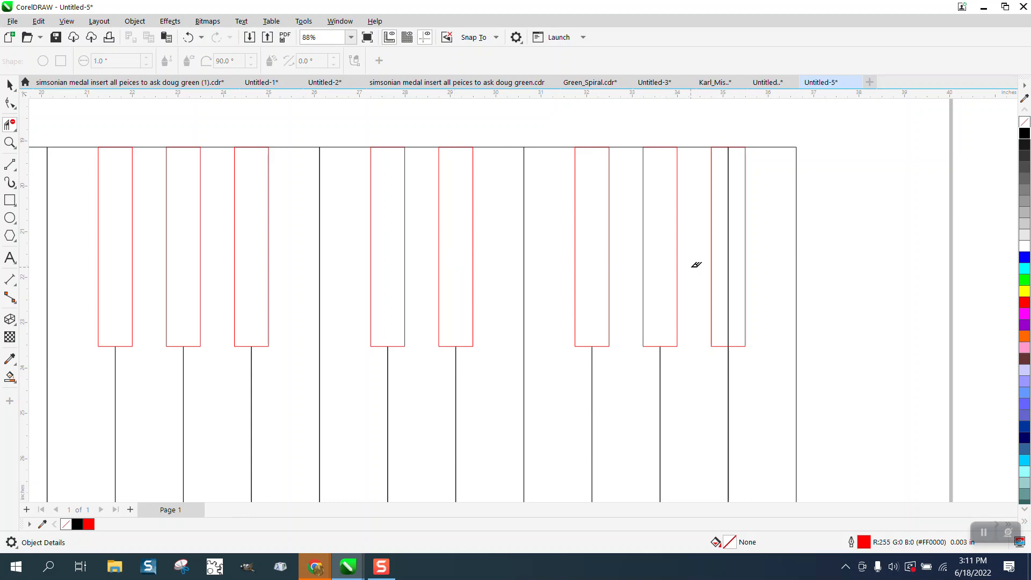
{"action": "left_click", "coordinate": [730, 262]}
Step: Select all the trimmed white keys without the red rectangles and move them 9 in straight down
{"action": "scroll", "coordinate": [686, 217], "scroll_direction": "down", "scroll_amount": 3}
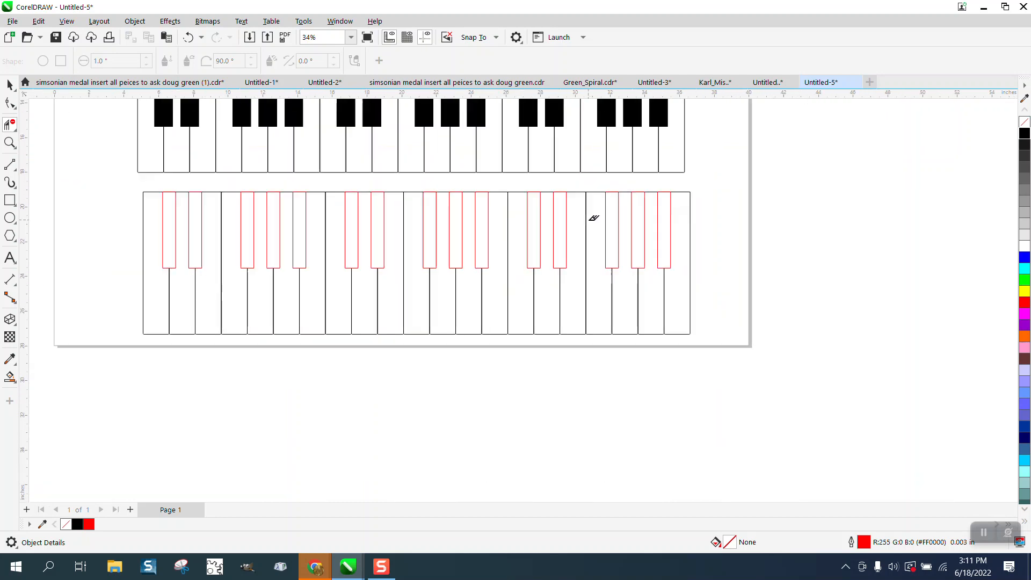
{"action": "left_click", "coordinate": [10, 85]}
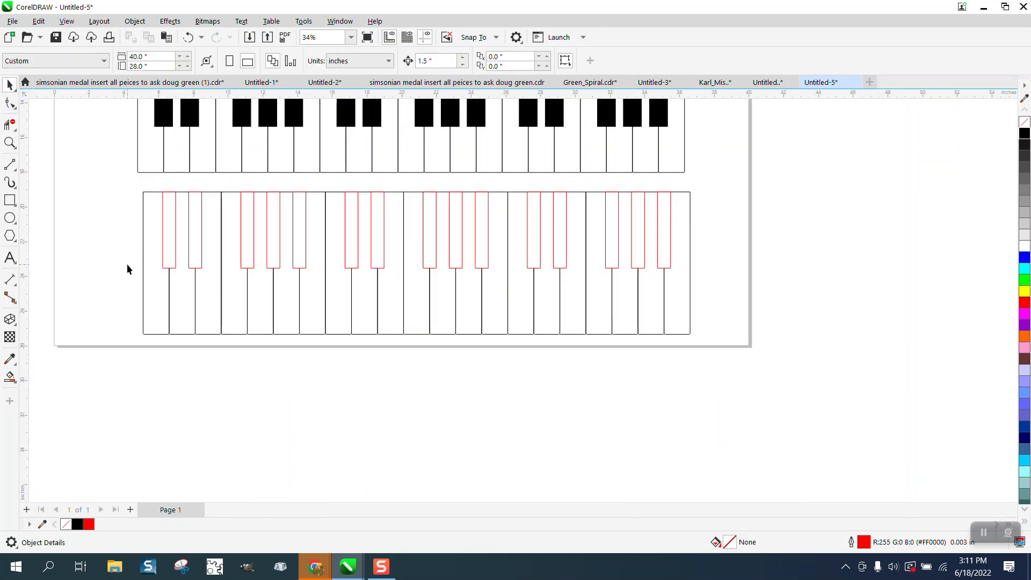
{"action": "left_click_drag", "start_coordinate": [122, 295], "coordinate": [717, 357]}
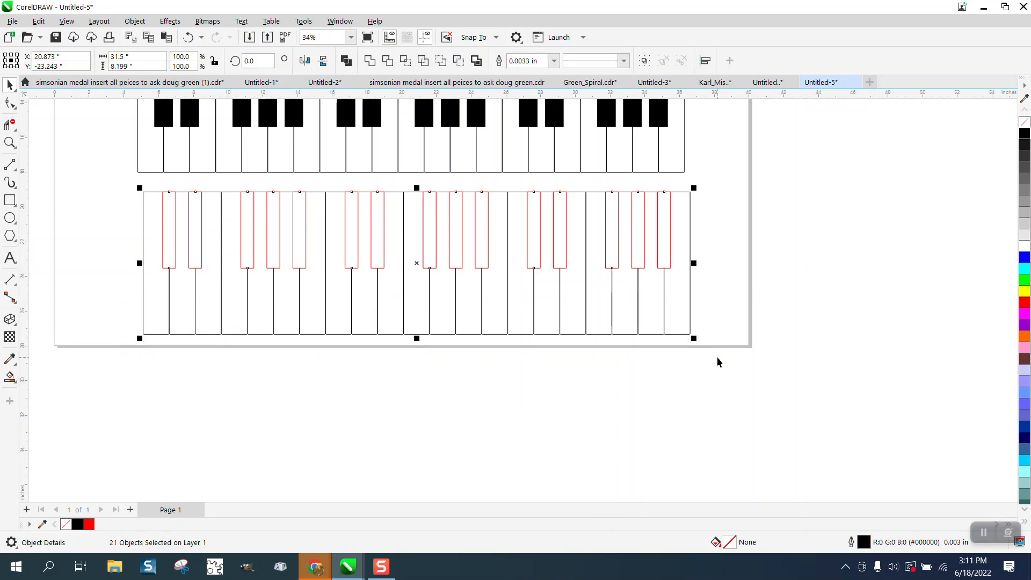
{"action": "key", "text": "Down"}
{"action": "key", "text": "Down"}
{"action": "key", "text": "Down"}
{"action": "key", "text": "Down"}
{"action": "key", "text": "Down"}
{"action": "key", "text": "Down"}
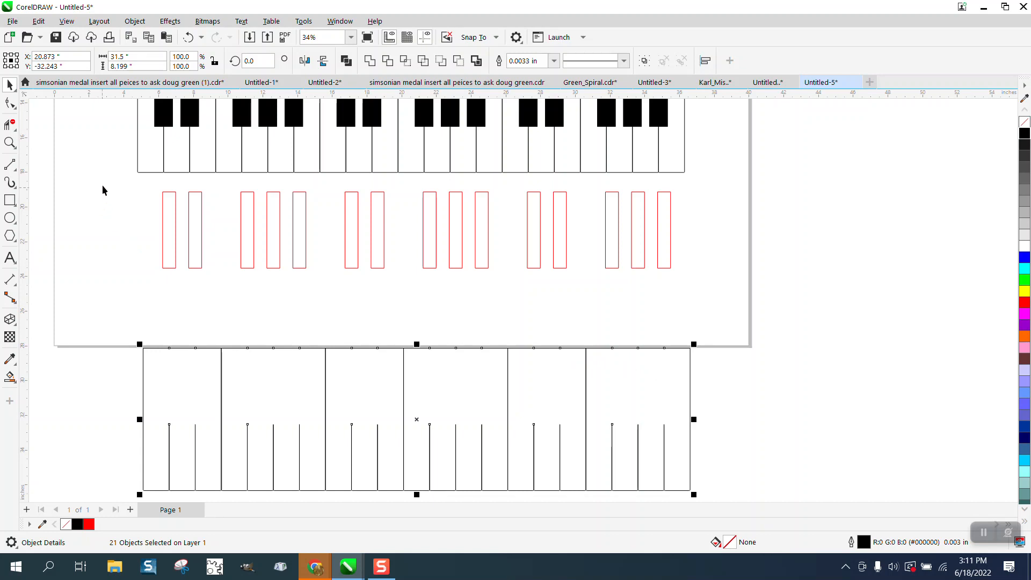
Step: Fill all the red black-key rectangles with solid black and remove their red outlines
{"action": "left_click_drag", "start_coordinate": [102, 184], "coordinate": [728, 287]}
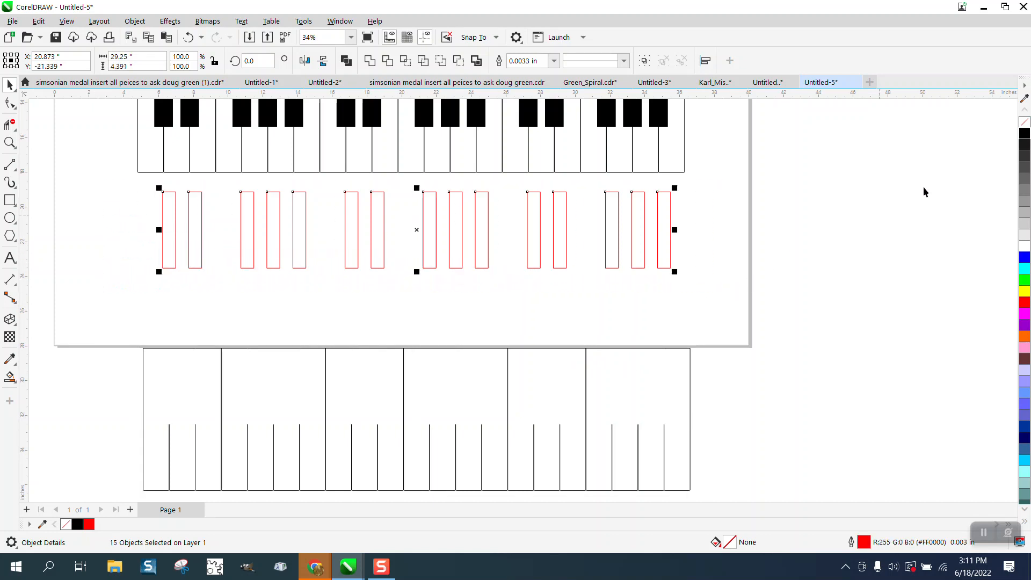
{"action": "left_click", "coordinate": [1026, 132]}
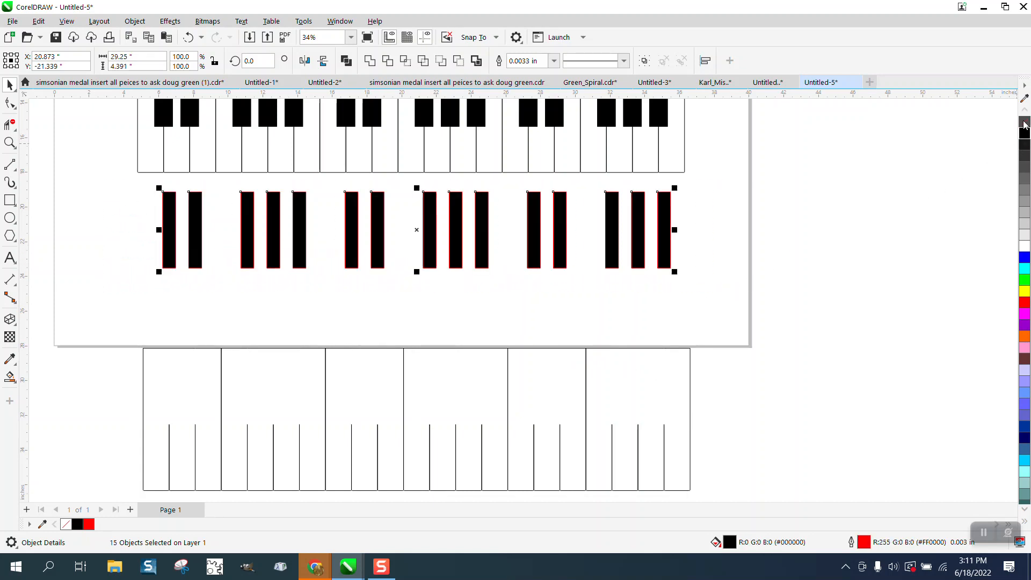
{"action": "right_click", "coordinate": [1024, 125]}
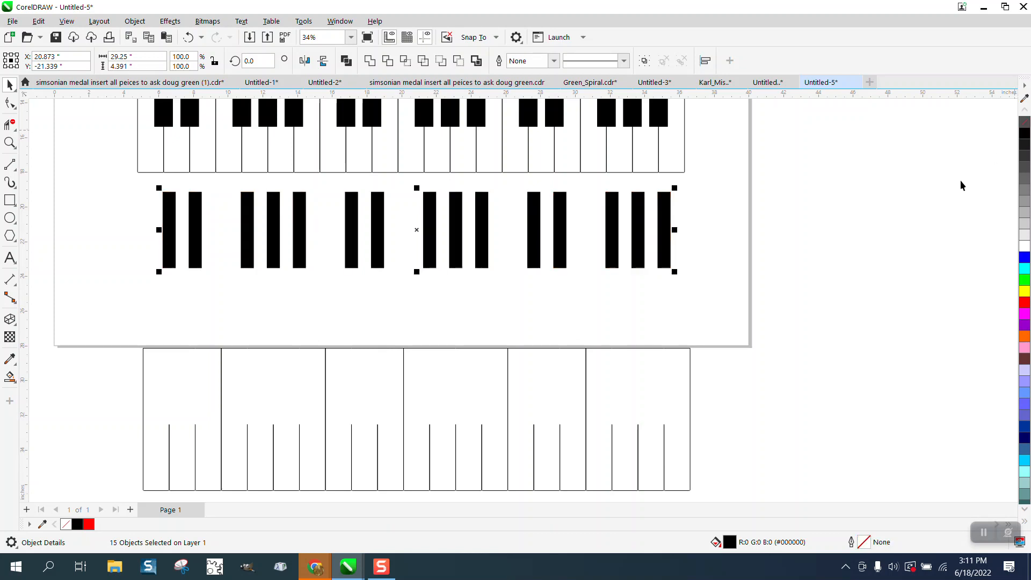
Step: Select all the trimmed white-key lines below the black keys and set their outline width to Hairline
{"action": "scroll", "coordinate": [361, 389], "scroll_direction": "down", "scroll_amount": 1}
{"action": "left_click_drag", "start_coordinate": [119, 335], "coordinate": [585, 465]}
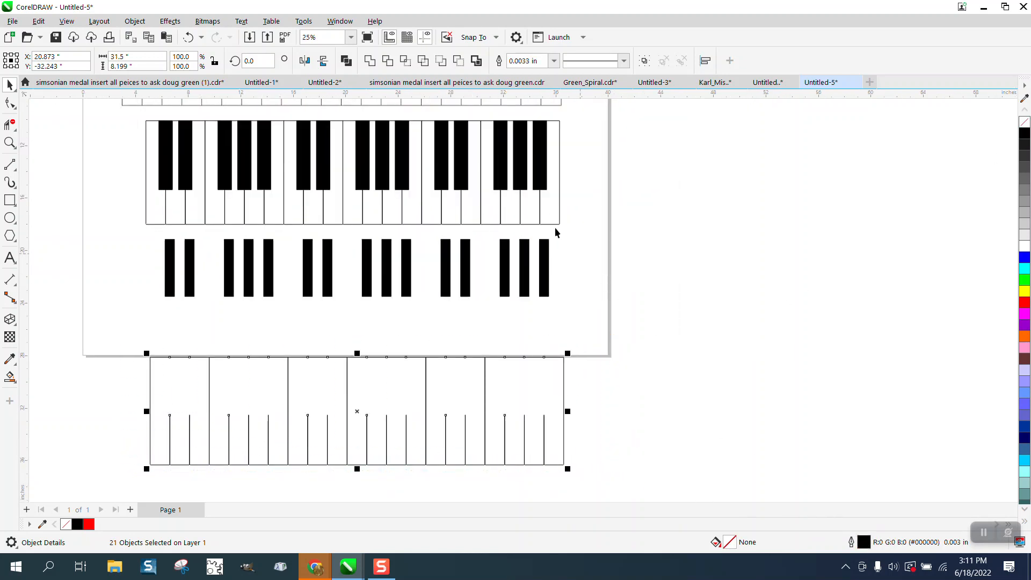
{"action": "left_click", "coordinate": [553, 61]}
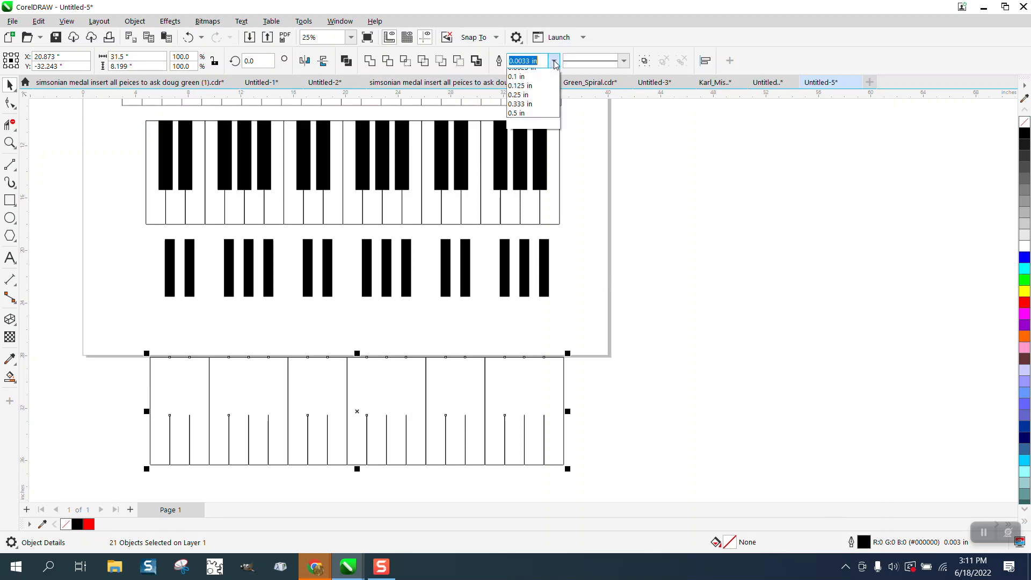
{"action": "left_click", "coordinate": [520, 84]}
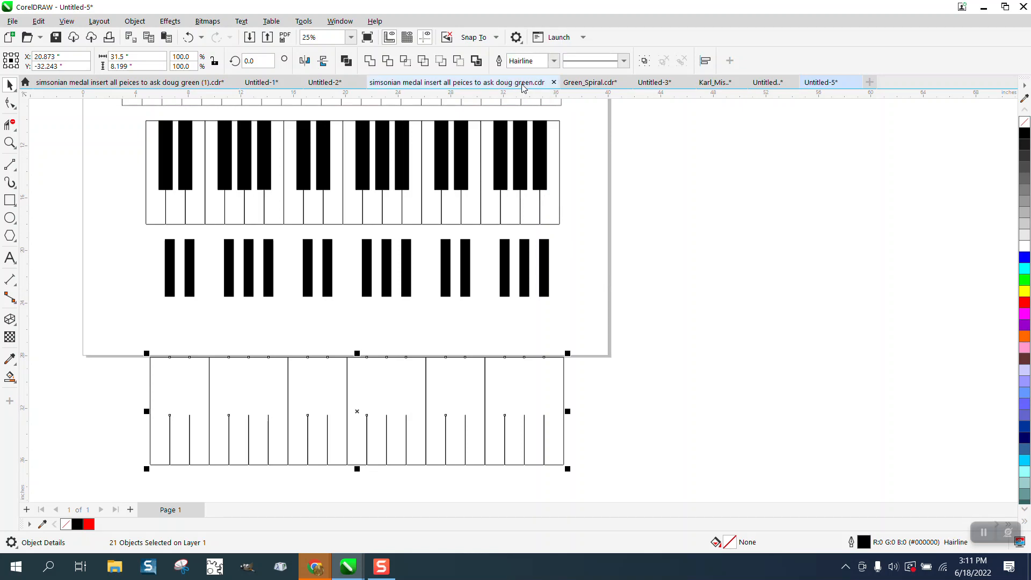
Step: Move the selected white keys 9 in straight up so their top edge aligns with the tops of the black keys
{"action": "key", "text": "Up"}
{"action": "key", "text": "Up"}
{"action": "key", "text": "Up"}
{"action": "key", "text": "Up"}
{"action": "key", "text": "Up"}
{"action": "key", "text": "Up"}
{"action": "key", "text": "Up"}
{"action": "key", "text": "Up"}
{"action": "key", "text": "Up"}
{"action": "key", "text": "Up"}
{"action": "key", "text": "Up"}
{"action": "key", "text": "Up"}
{"action": "key", "text": "Up"}
{"action": "key", "text": "Up"}
{"action": "key", "text": "Up"}
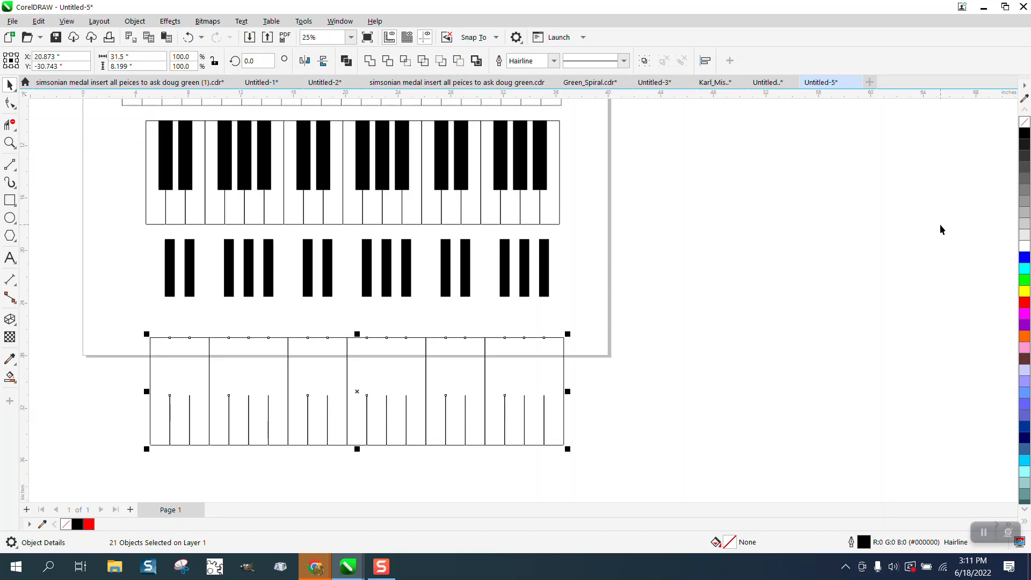
{"action": "key", "text": "Up"}
{"action": "key", "text": "Up"}
{"action": "key", "text": "Up"}
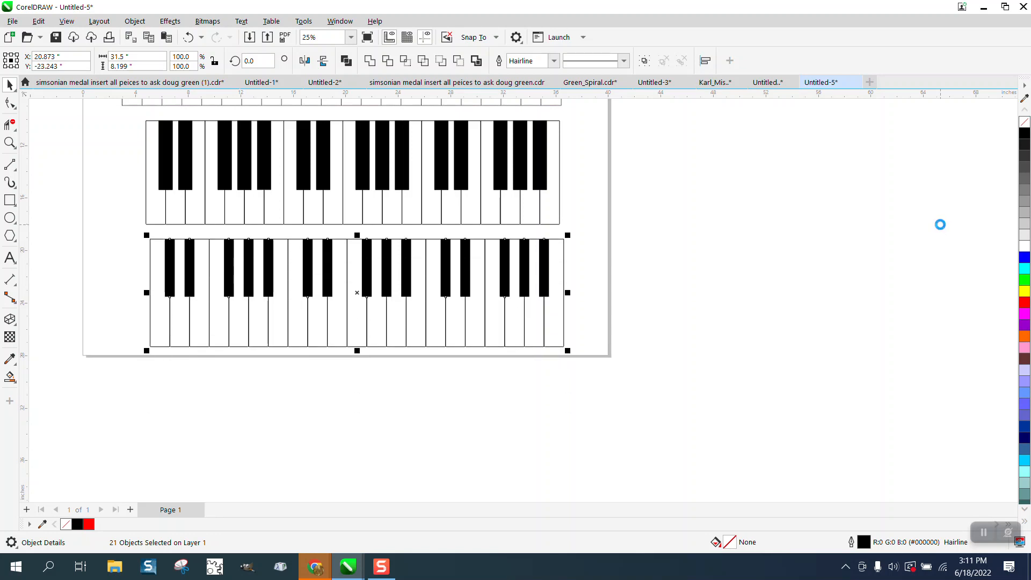
Step: Move the white-key lines 3 in down from the black keys, then return them to their aligned position
{"action": "left_click", "coordinate": [10, 142]}
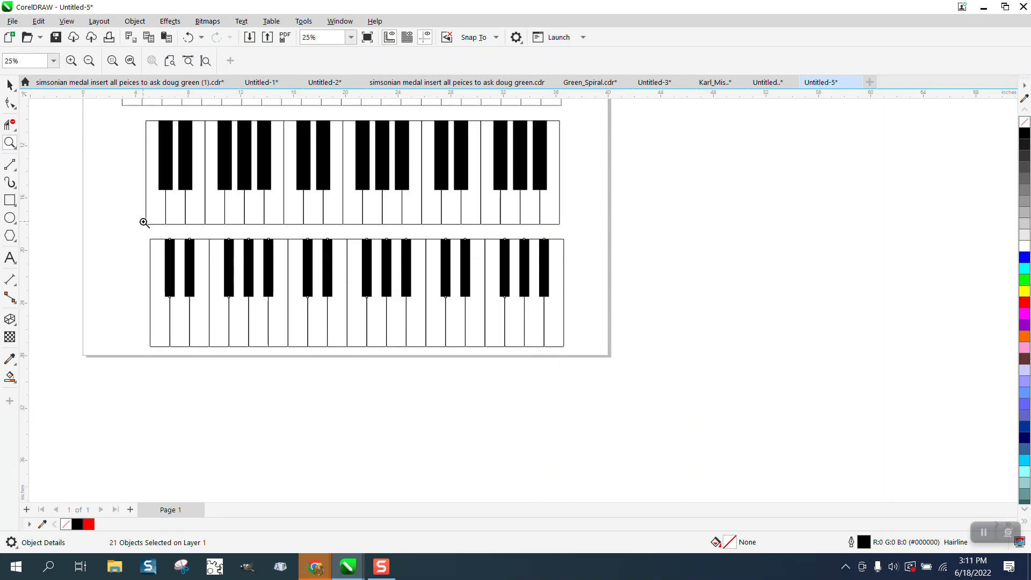
{"action": "left_click_drag", "start_coordinate": [143, 221], "coordinate": [686, 397]}
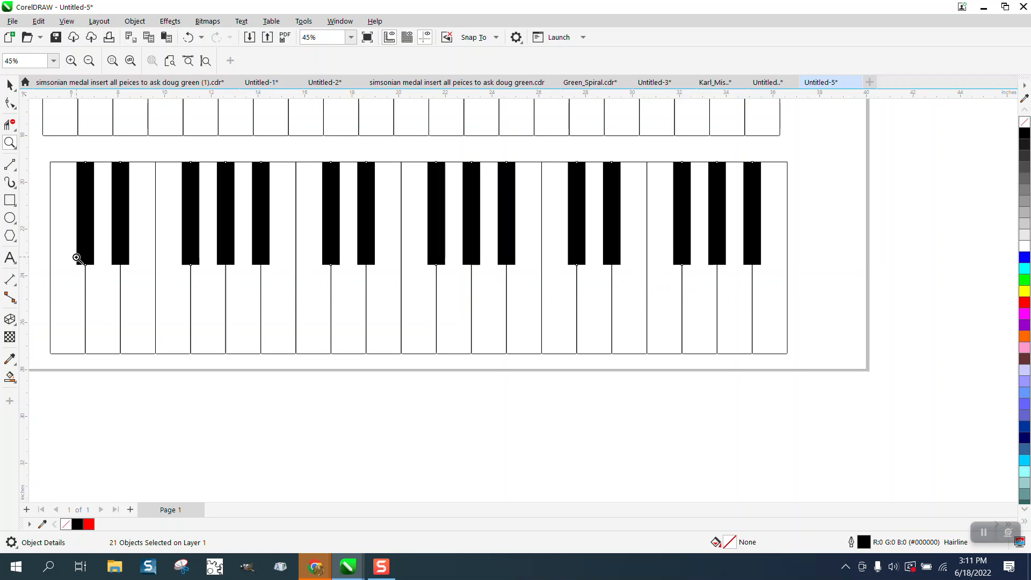
{"action": "scroll", "coordinate": [387, 288], "scroll_direction": "down", "scroll_amount": 1}
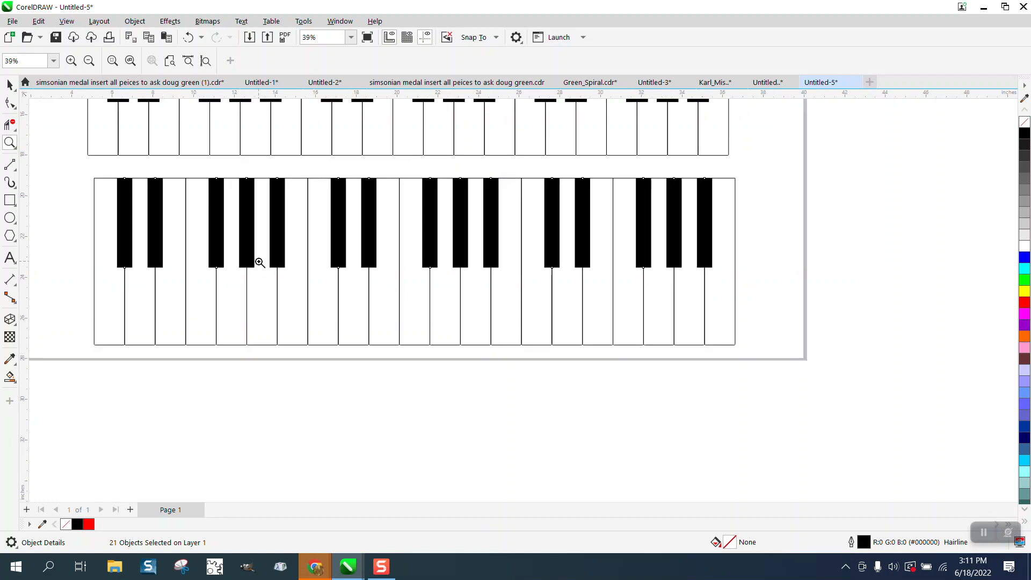
{"action": "left_click", "coordinate": [10, 85]}
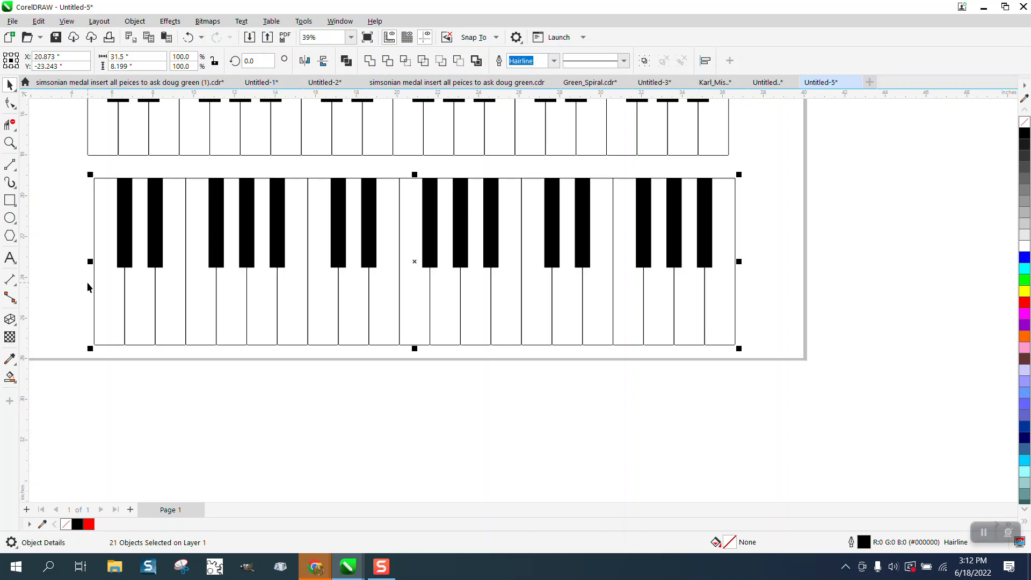
{"action": "left_click_drag", "start_coordinate": [81, 312], "coordinate": [792, 371]}
{"action": "key", "text": "Down"}
{"action": "key", "text": "Down"}
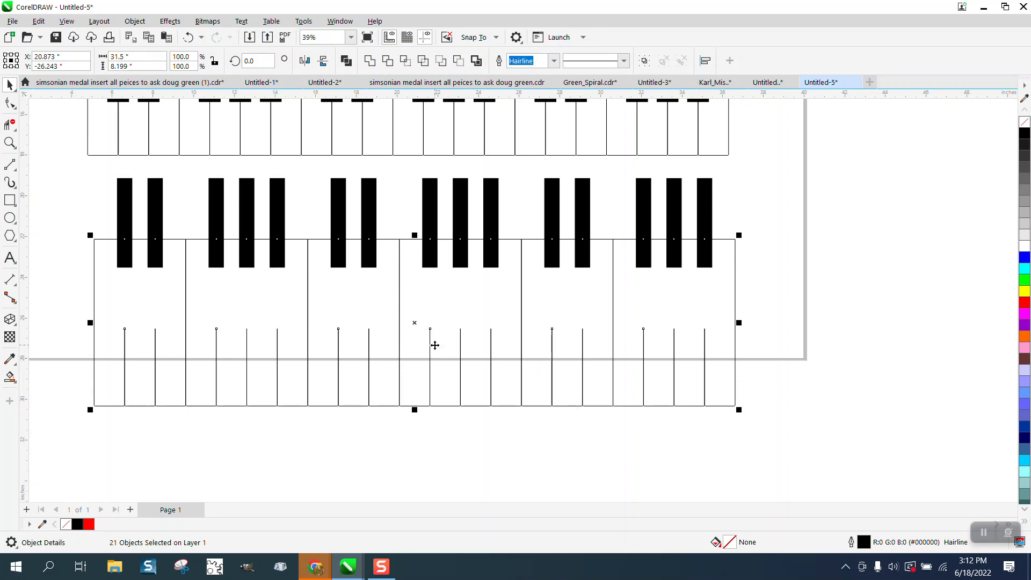
{"action": "key", "text": "Up"}
{"action": "key", "text": "Up"}
{"action": "key", "text": "Up"}
{"action": "key", "text": "Down"}
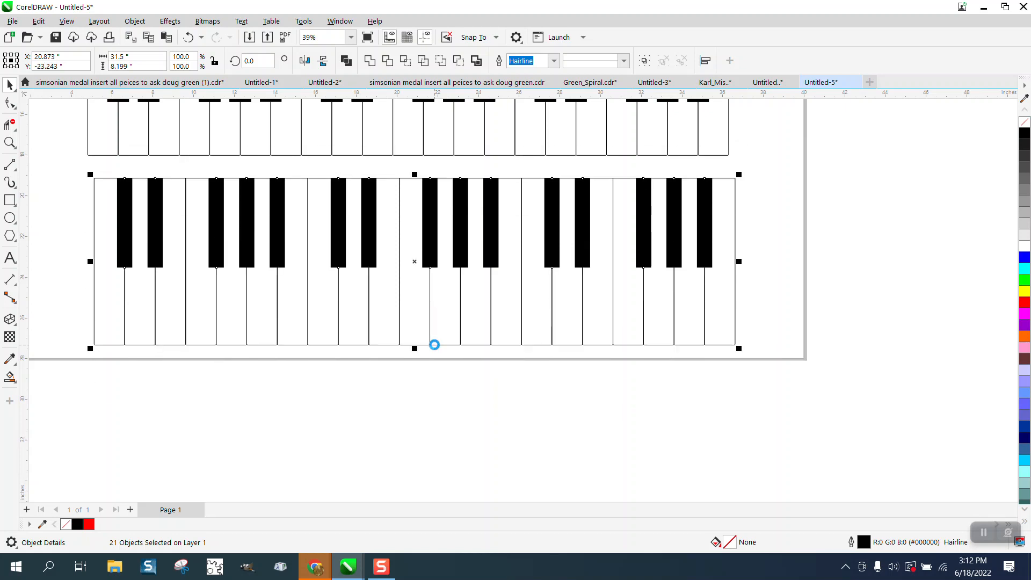